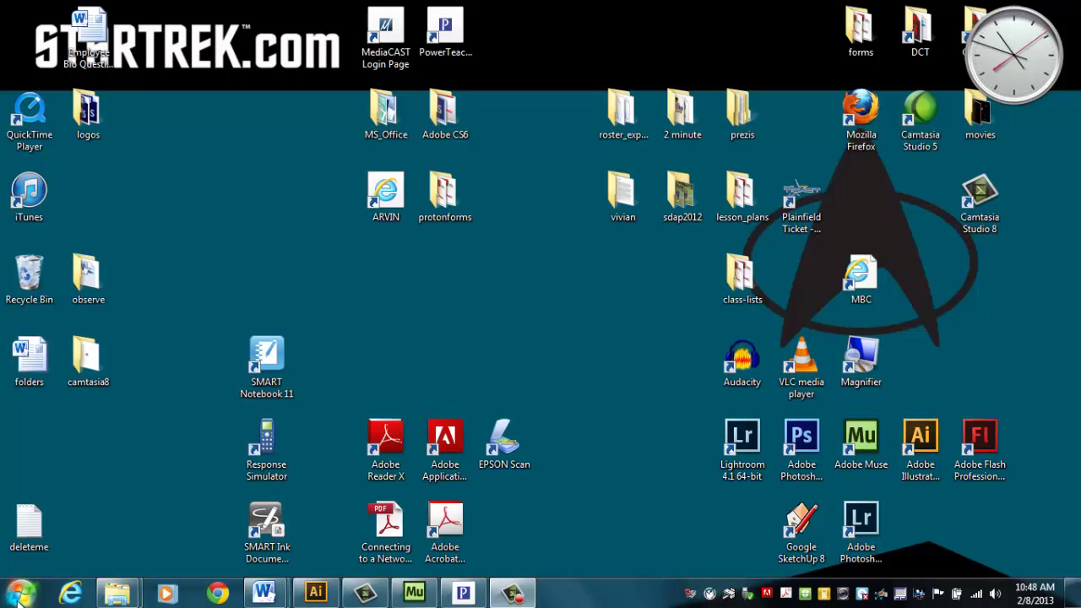
- Open the 005_Illustrator folder inside the Period 7 class's Assignments folder on the Courses (L:) network drive
click(20, 594)
click(281, 380)
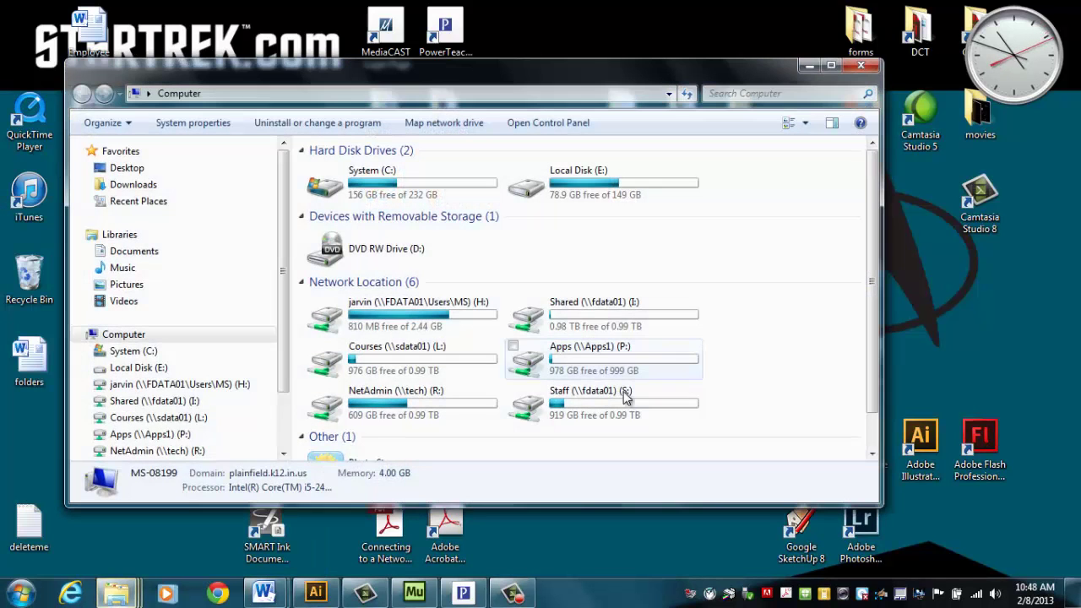
double_click(466, 358)
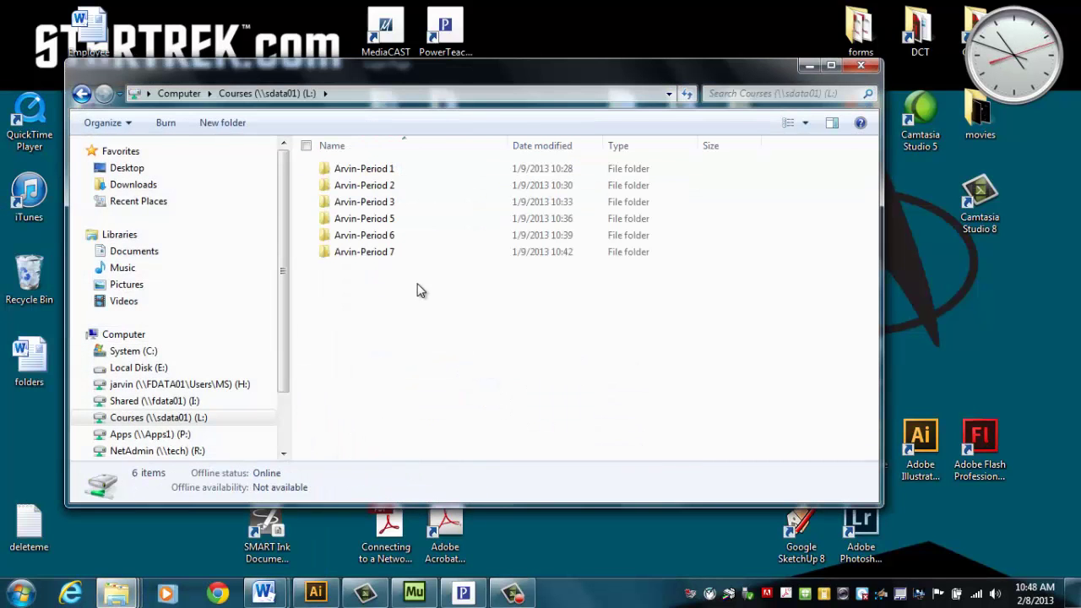
double_click(372, 252)
double_click(368, 170)
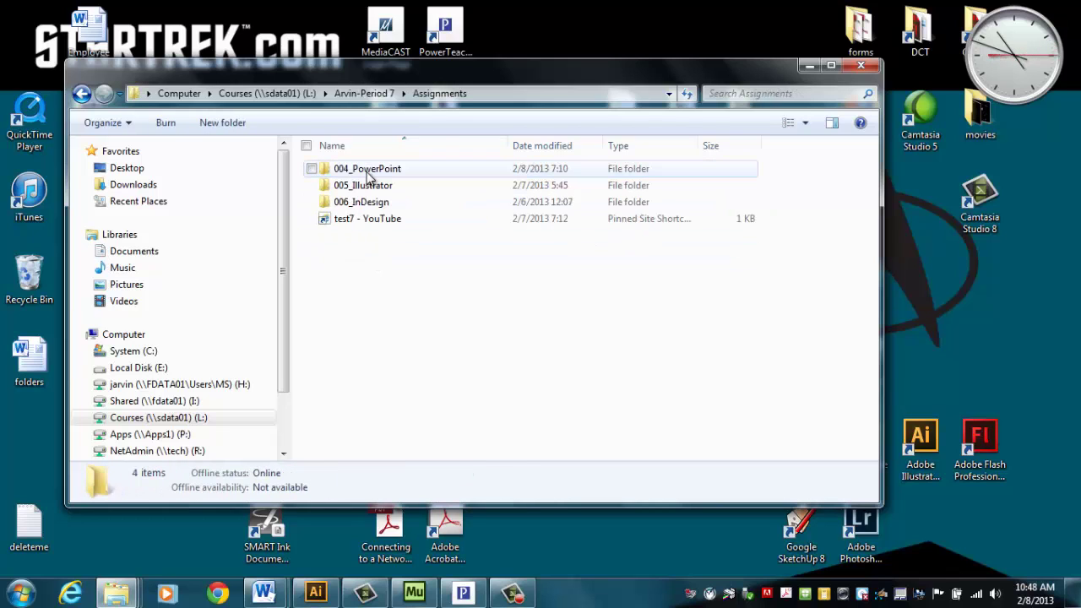
double_click(370, 186)
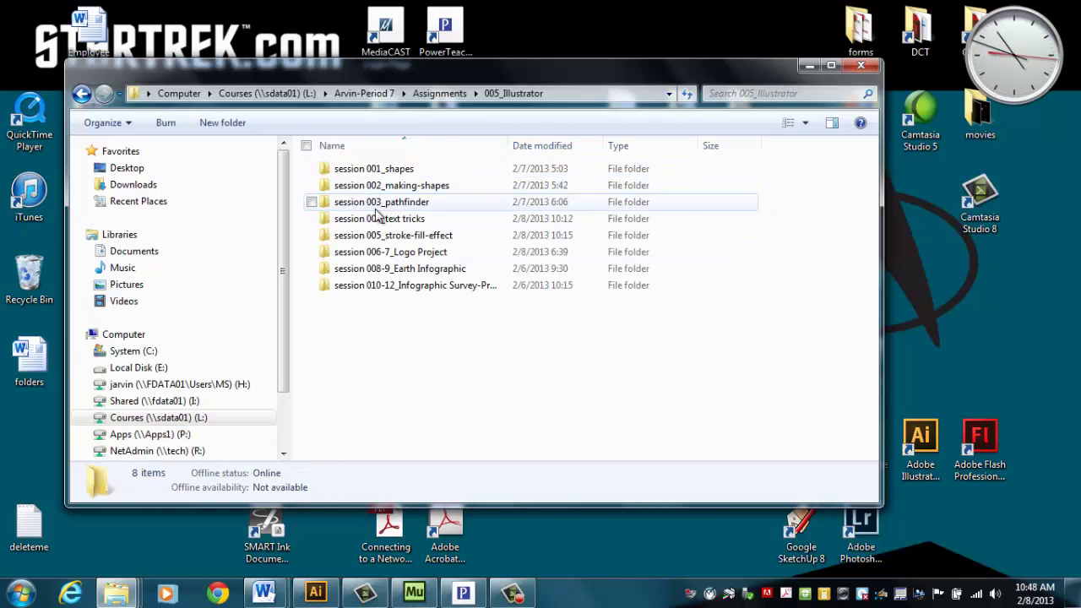
- Open the logo project guide PDF from the session 006-7_Logo Project folder and maximize its window
click(415, 175)
click(461, 187)
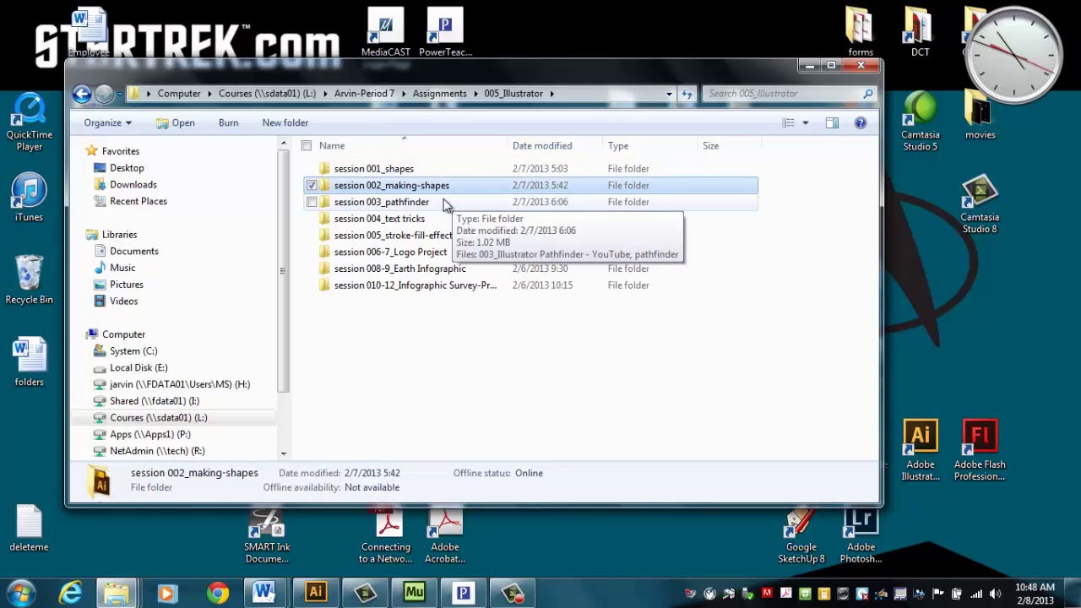
click(442, 205)
click(443, 221)
click(448, 240)
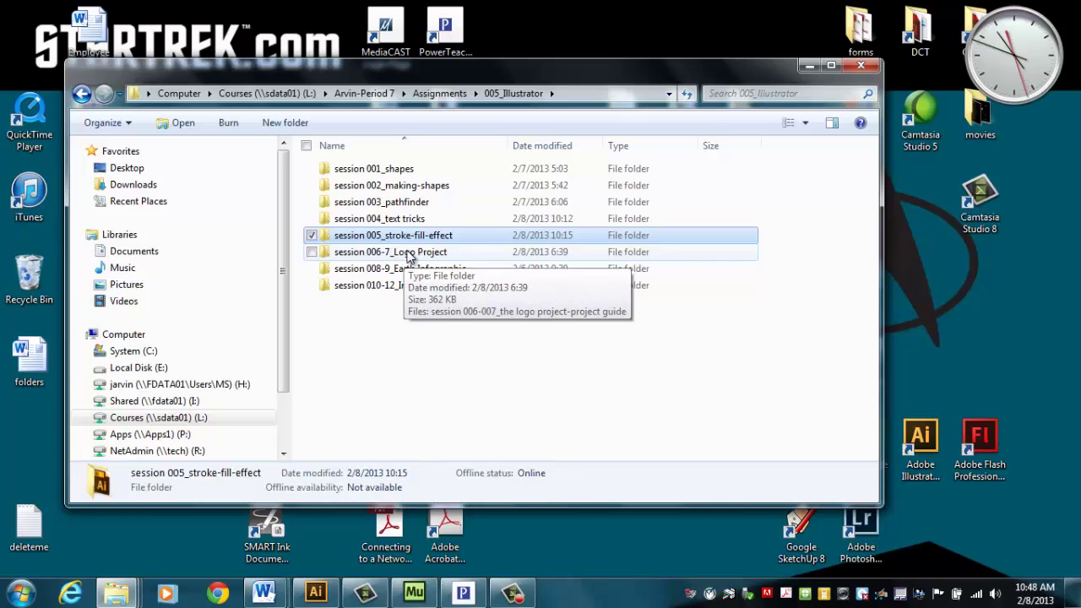
double_click(408, 253)
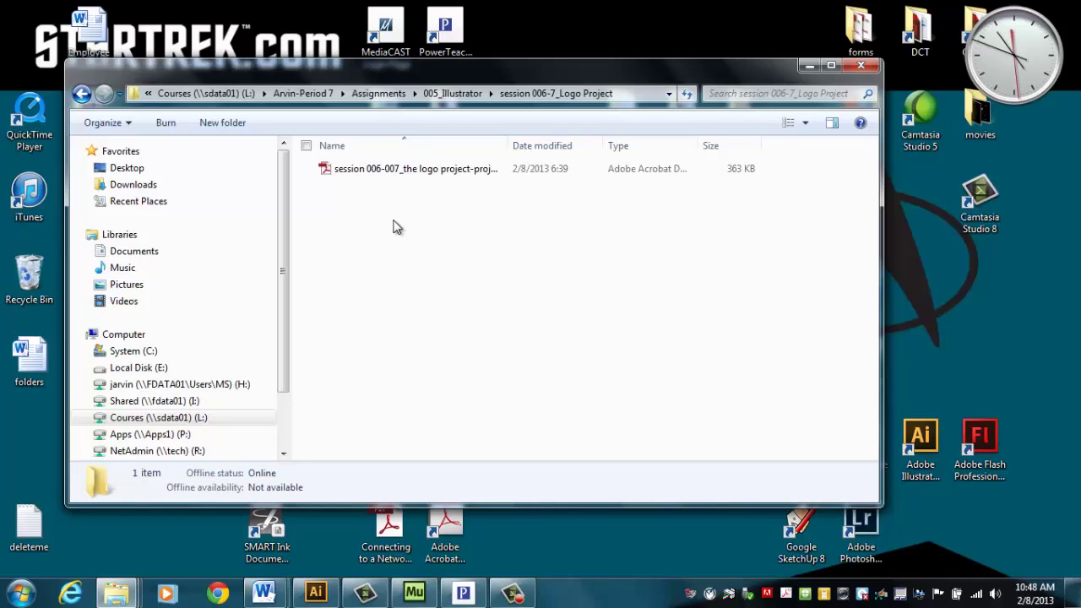
double_click(374, 172)
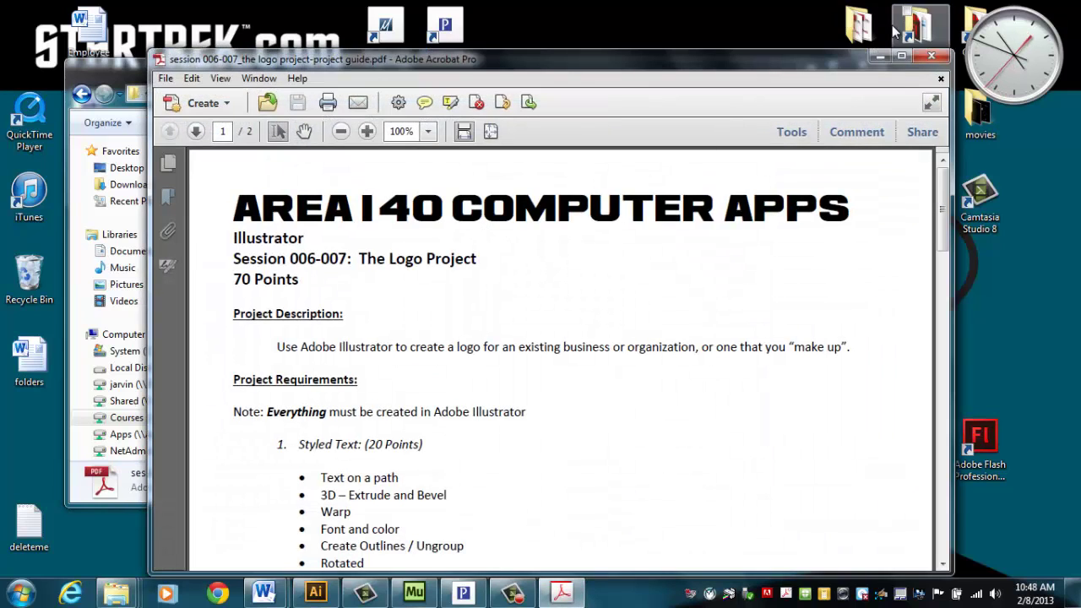
click(901, 55)
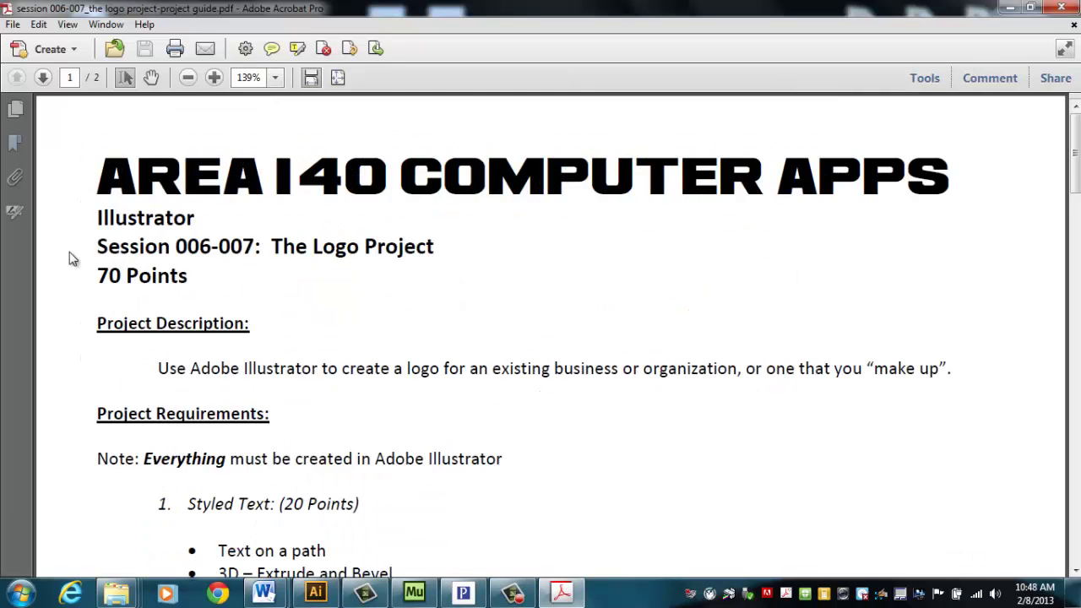
- Read the logo project's point value, its description and the note on which program everything must be created in
double_click(110, 275)
scroll(409, 404, down, 3)
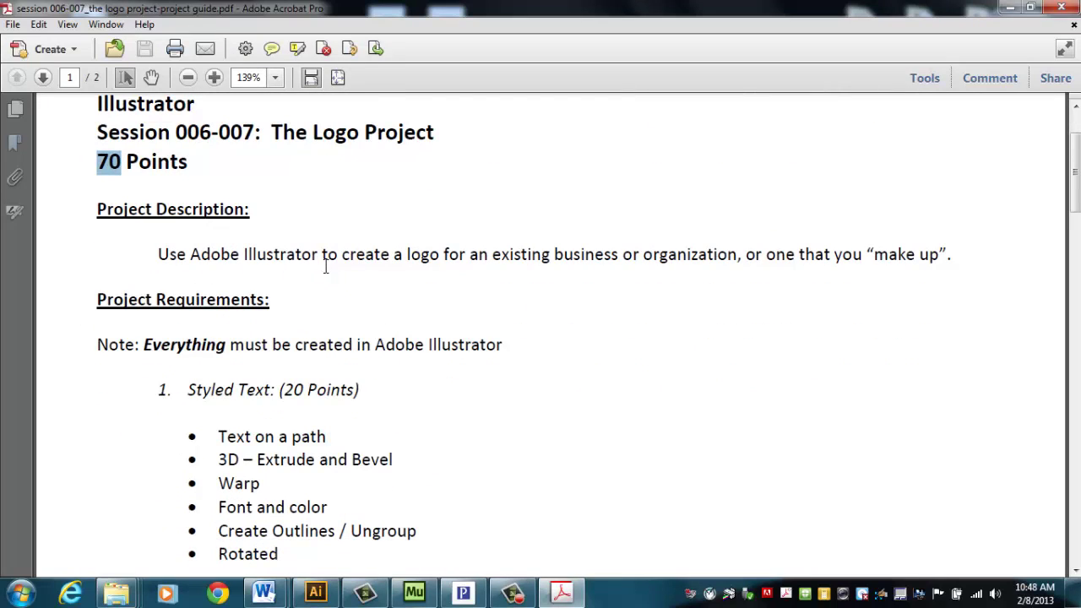
double_click(424, 257)
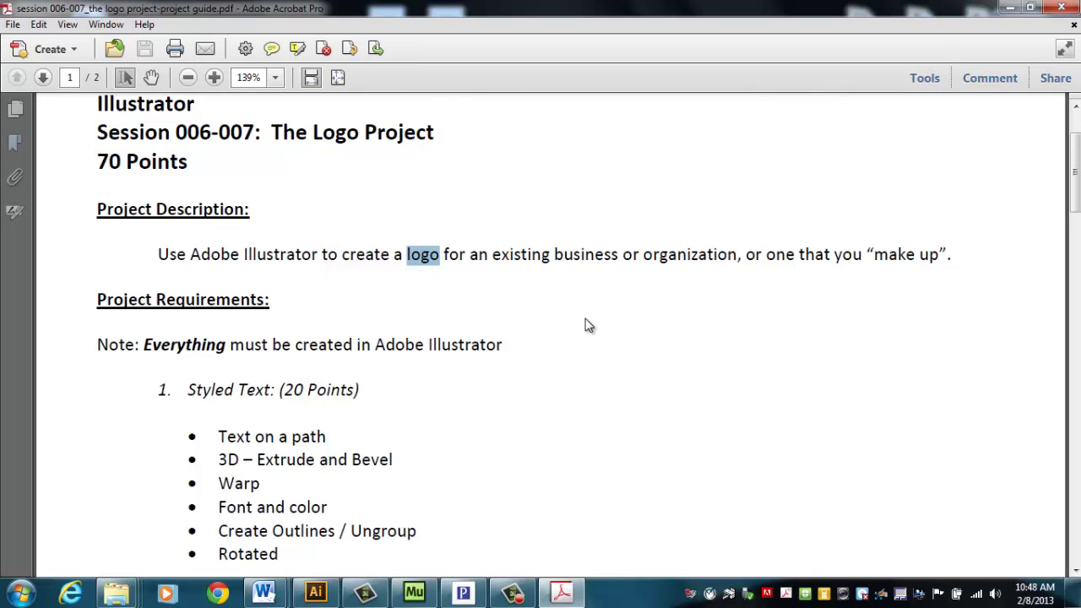
drag(796, 260, 923, 260)
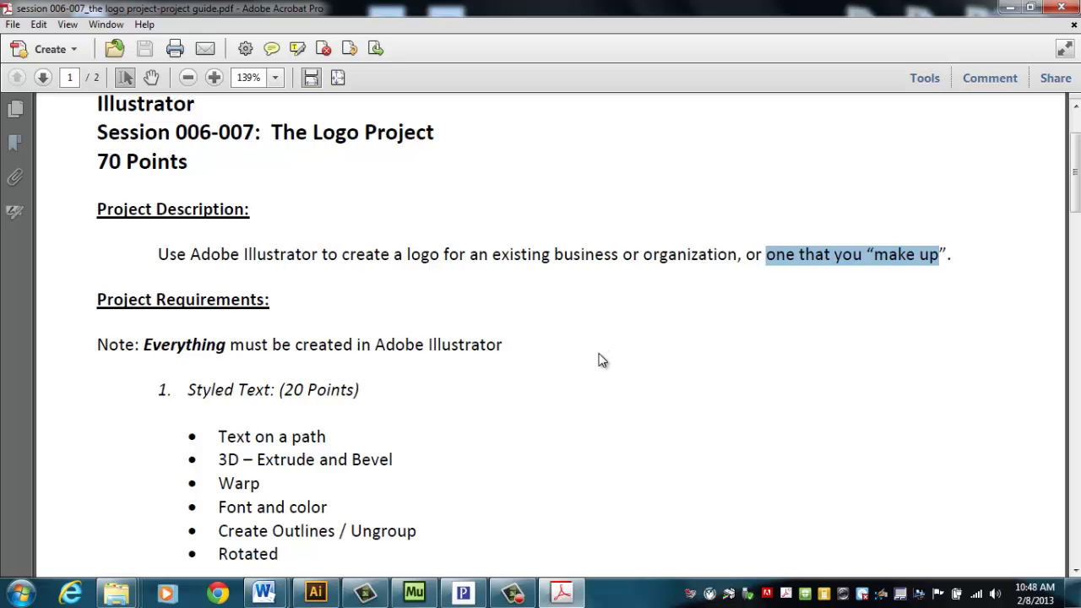
scroll(601, 360, down, 2)
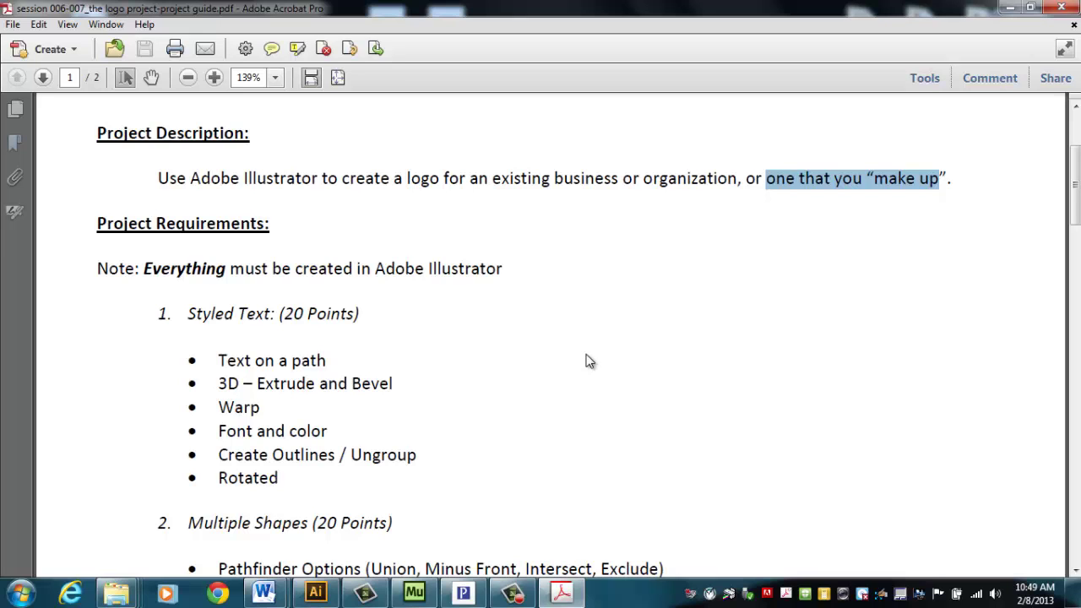
scroll(509, 361, down, 2)
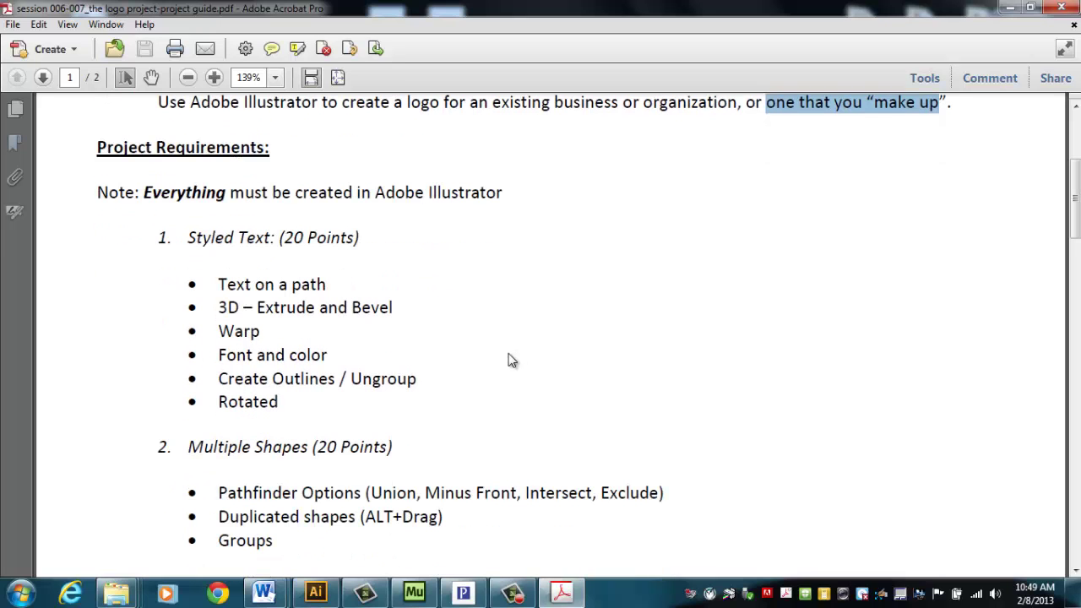
drag(159, 193, 226, 195)
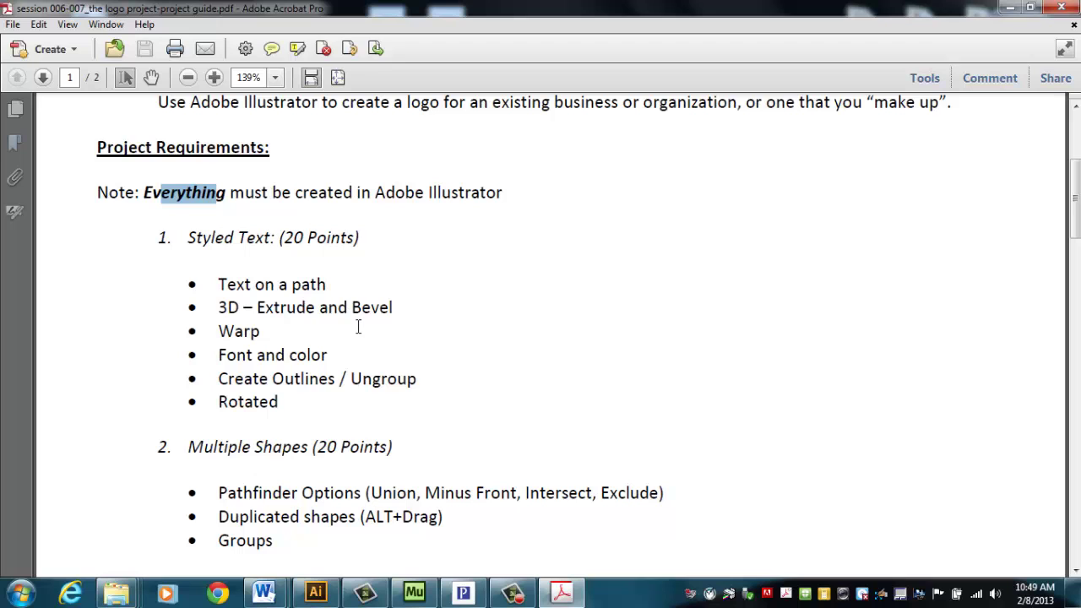
- Examine the Styled Text requirement and each of its bullet items, from text on a path to rotated text
scroll(522, 337, down, 3)
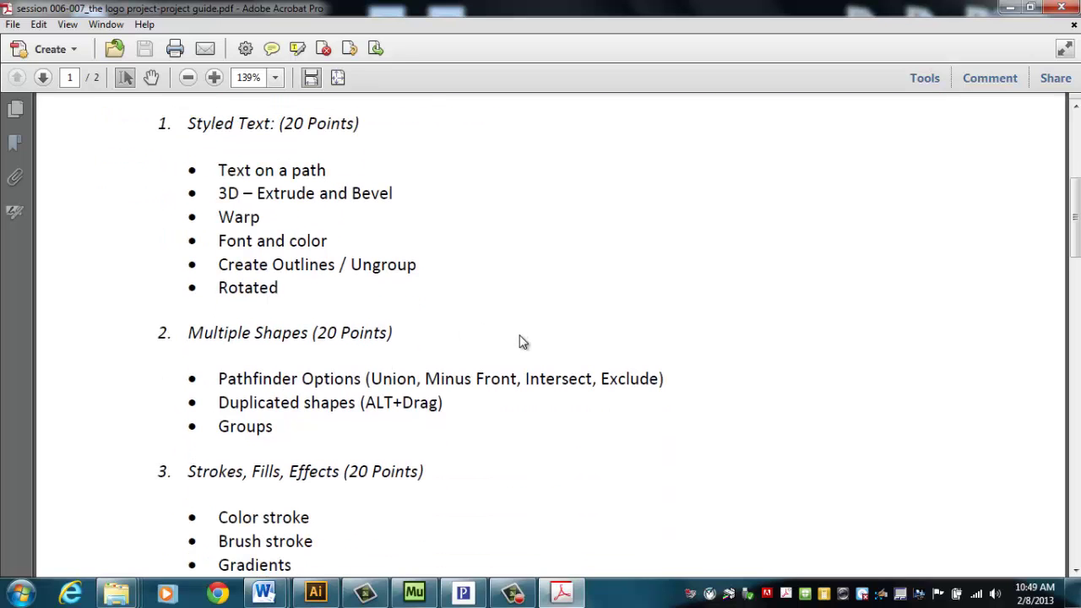
scroll(451, 326, up, 2)
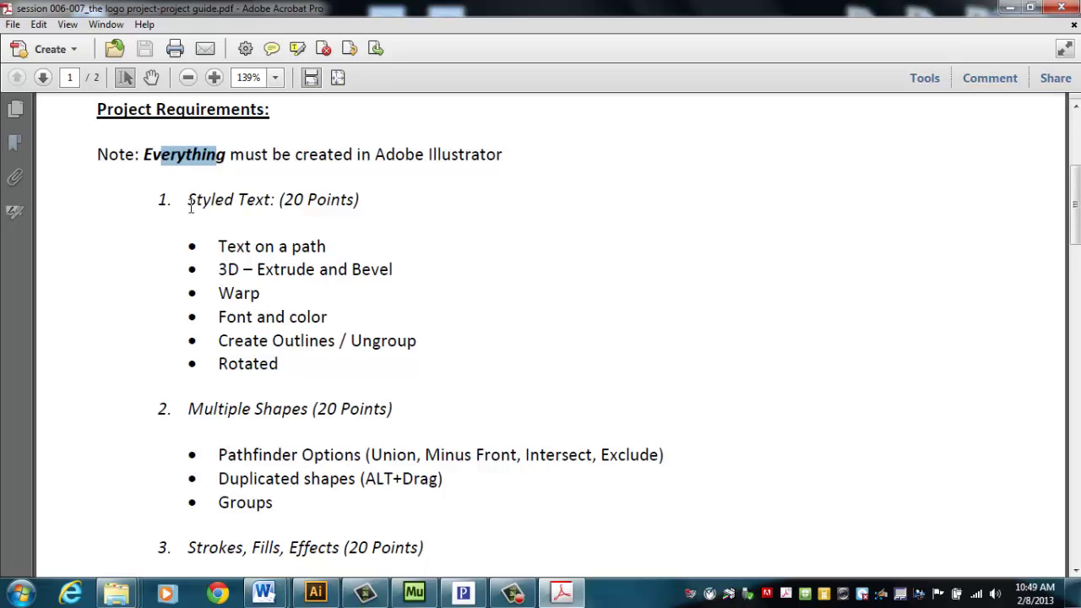
drag(191, 207, 251, 201)
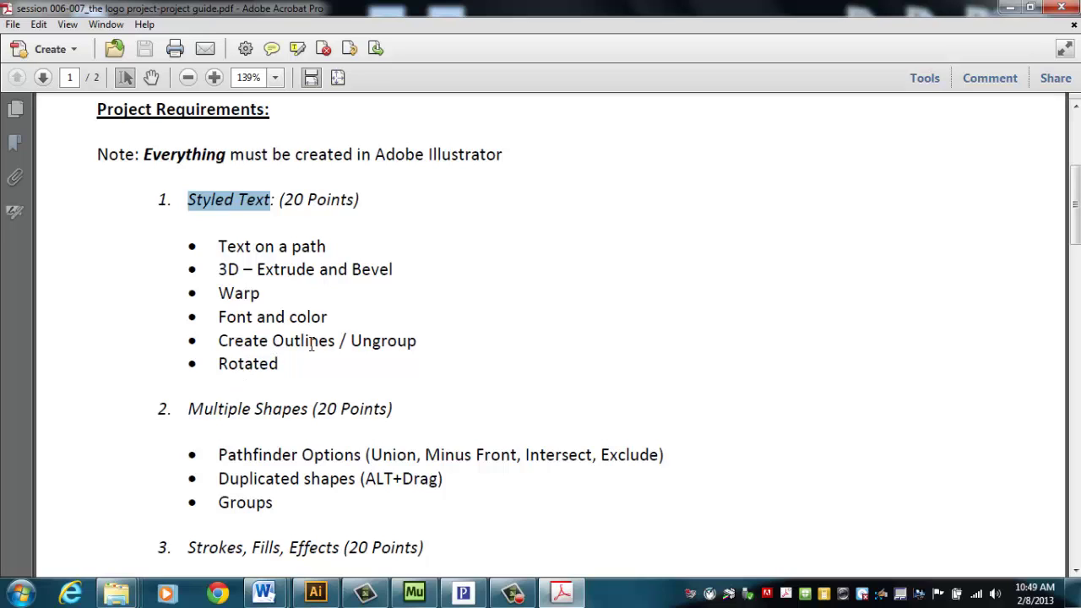
drag(281, 201, 338, 206)
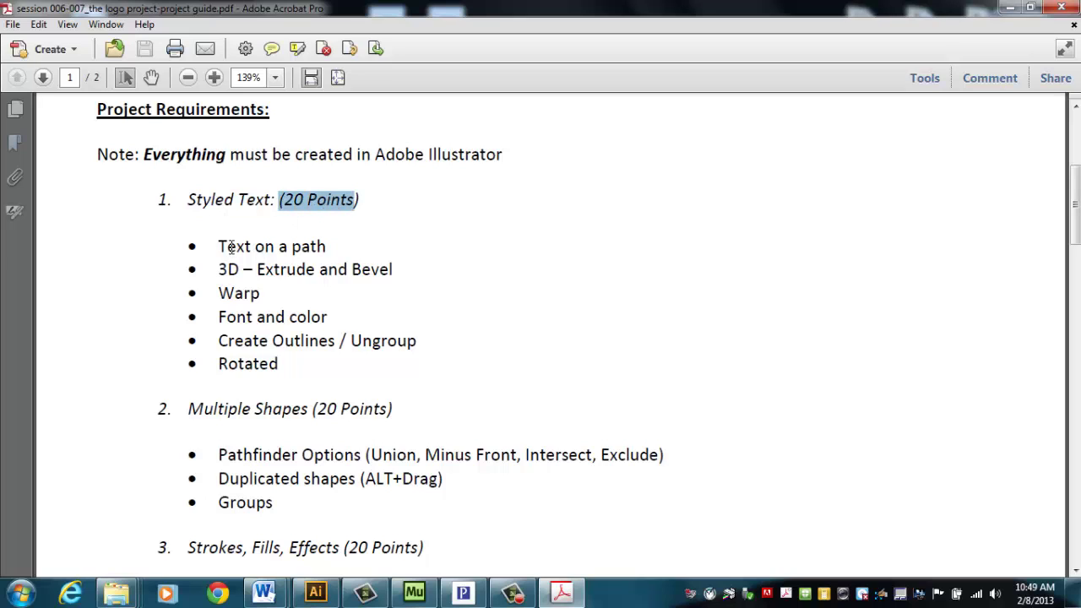
drag(221, 247, 326, 249)
drag(258, 270, 393, 271)
drag(223, 294, 283, 314)
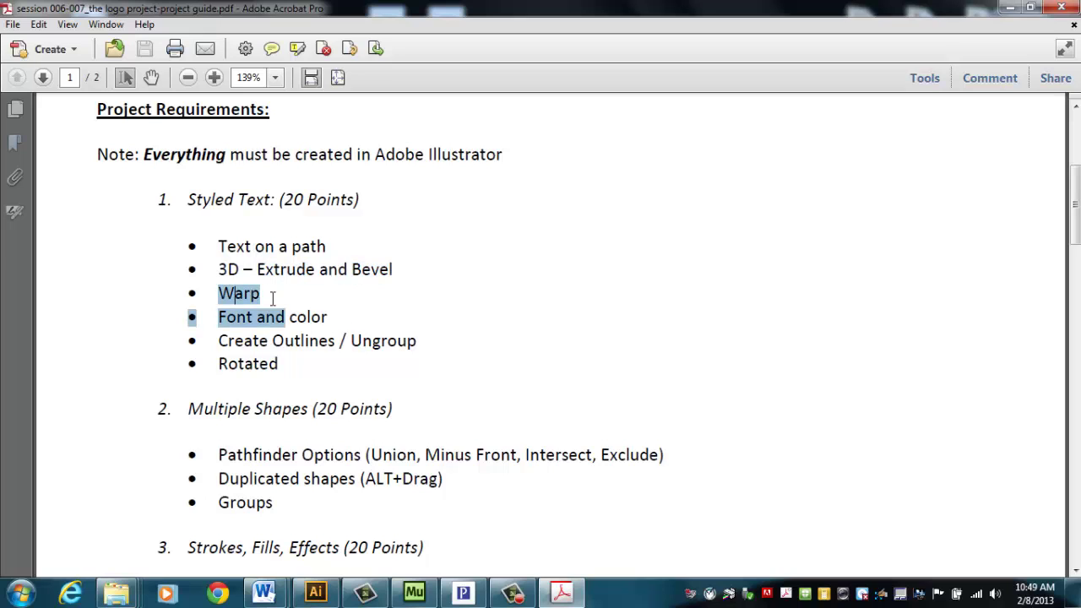
click(297, 337)
drag(217, 317, 329, 318)
drag(219, 340, 374, 338)
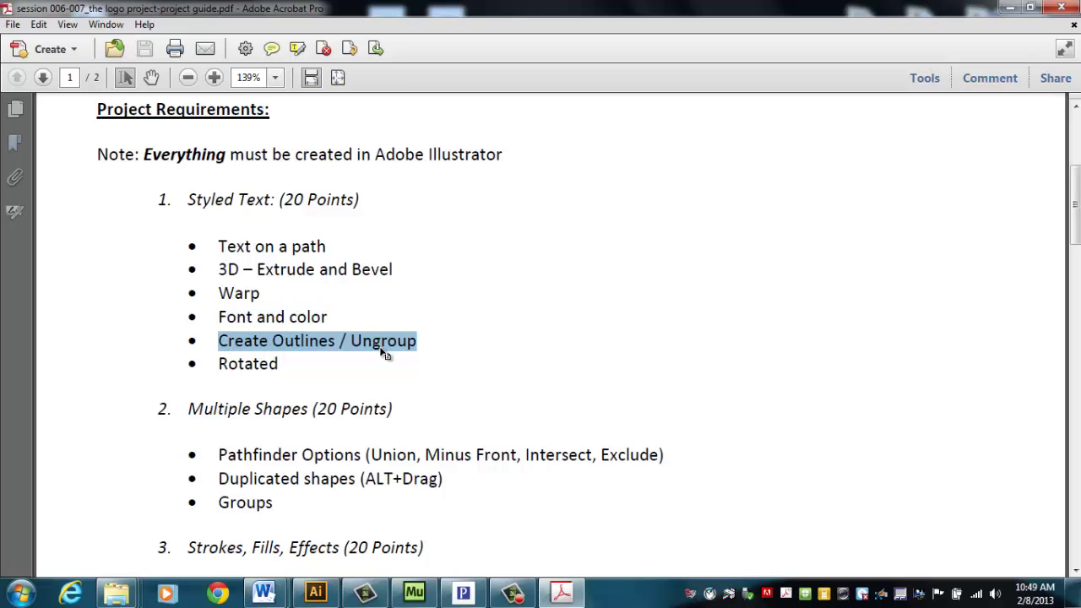
drag(237, 363, 333, 382)
scroll(451, 387, down, 1)
scroll(450, 387, up, 1)
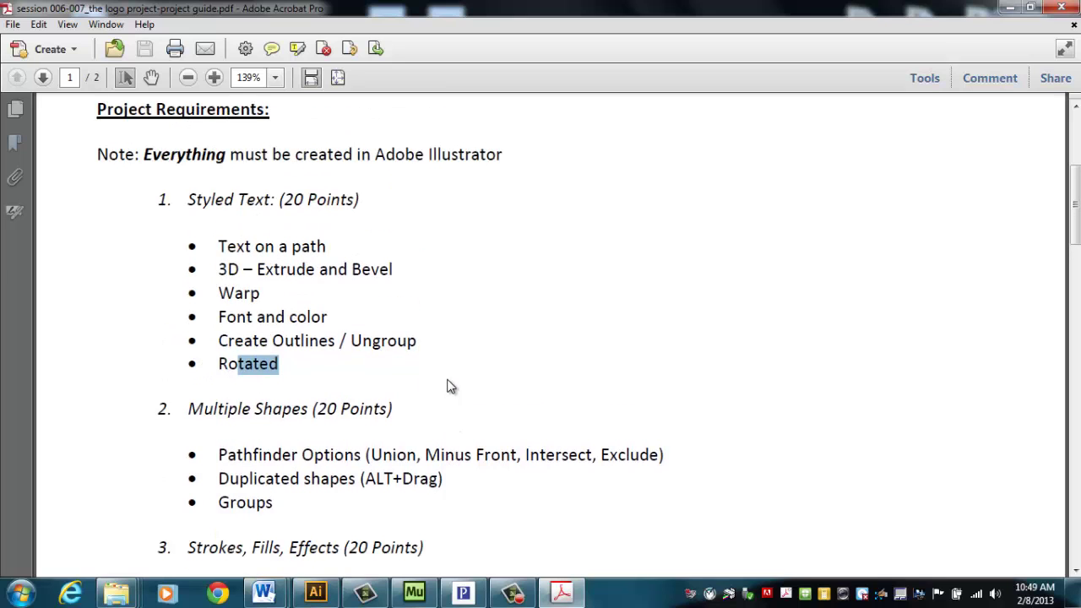
- Examine the Multiple Shapes requirement, covering Pathfinder options, duplicated shapes and groups
scroll(444, 379, down, 1)
drag(261, 333, 308, 333)
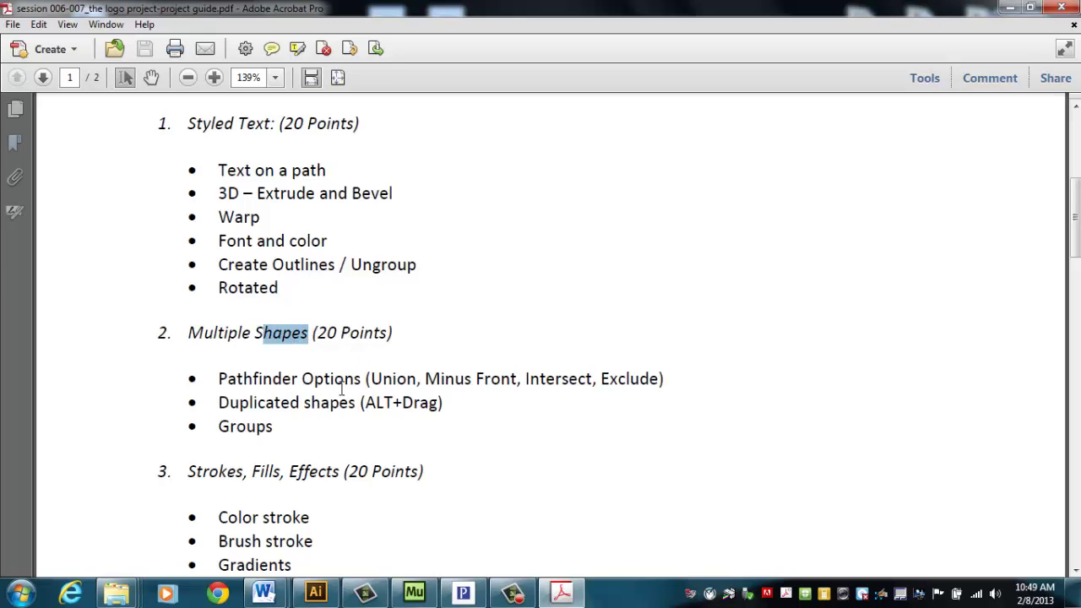
drag(235, 378, 365, 372)
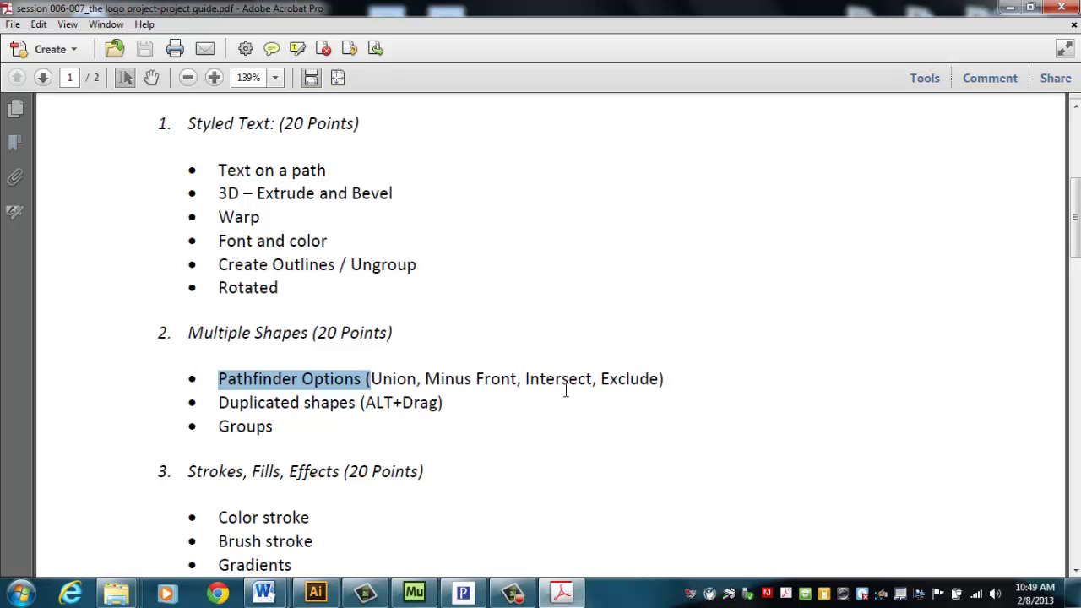
scroll(560, 397, down, 2)
drag(221, 329, 356, 337)
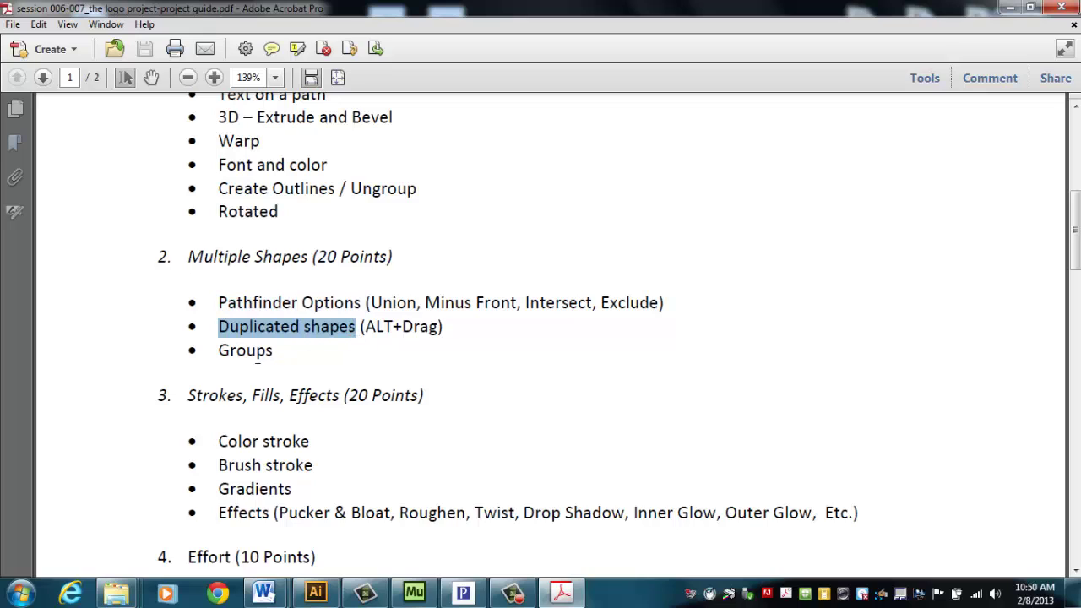
drag(220, 351, 275, 353)
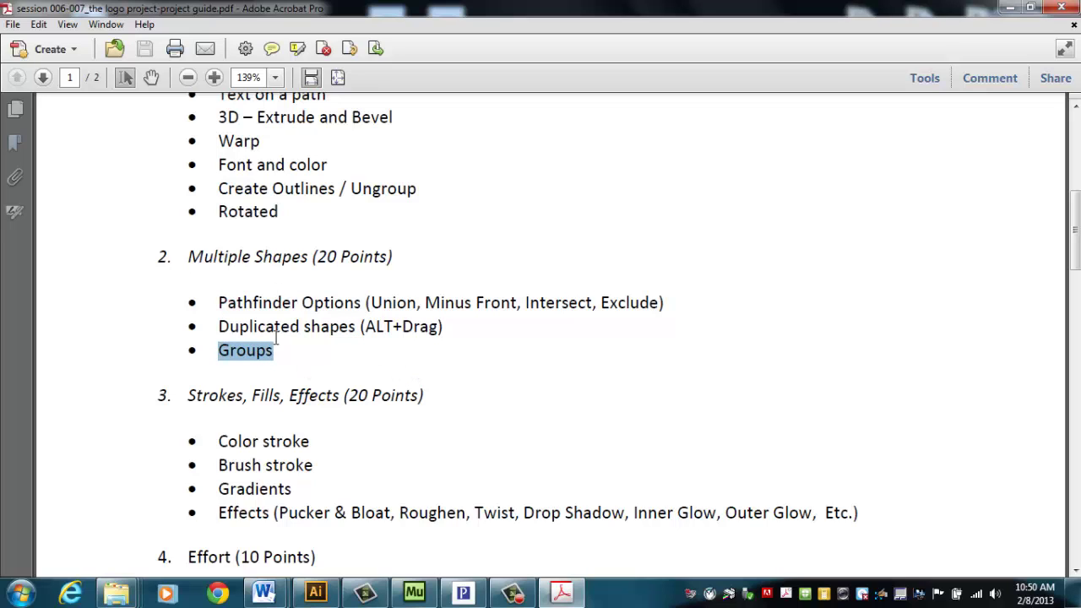
drag(228, 259, 270, 253)
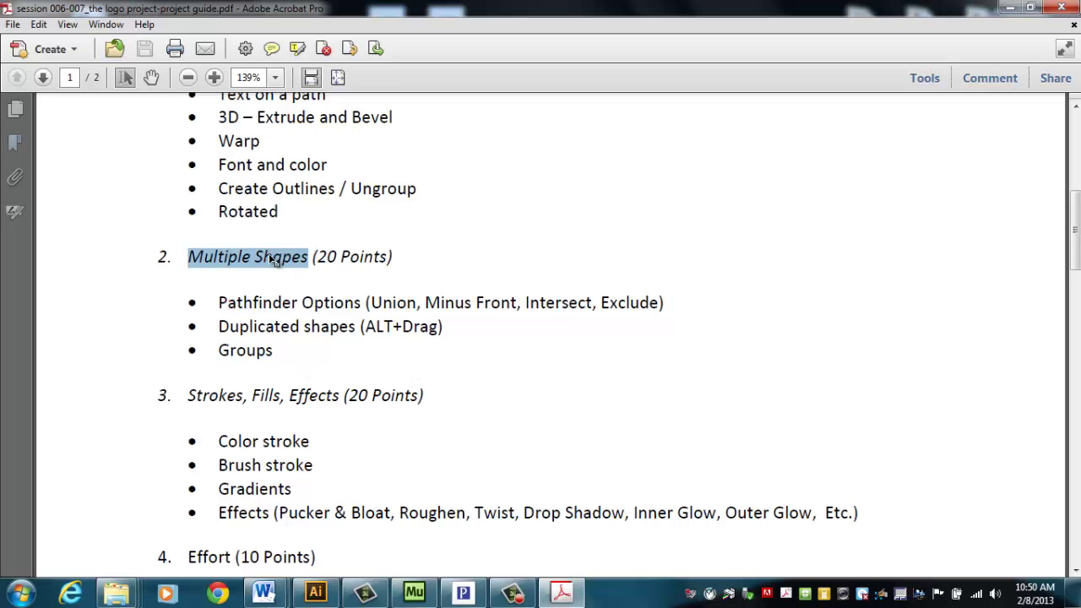
- Examine the Strokes, Fills, Effects requirement, including color stroke, brush stroke, gradients and the listed effects
scroll(372, 375, down, 4)
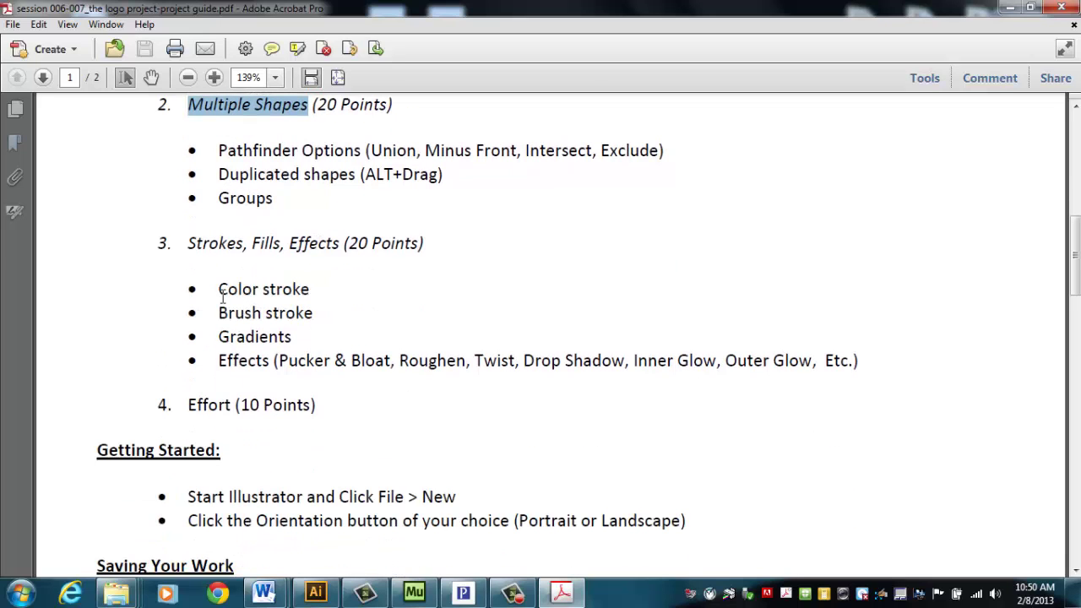
drag(219, 290, 319, 291)
drag(219, 313, 321, 314)
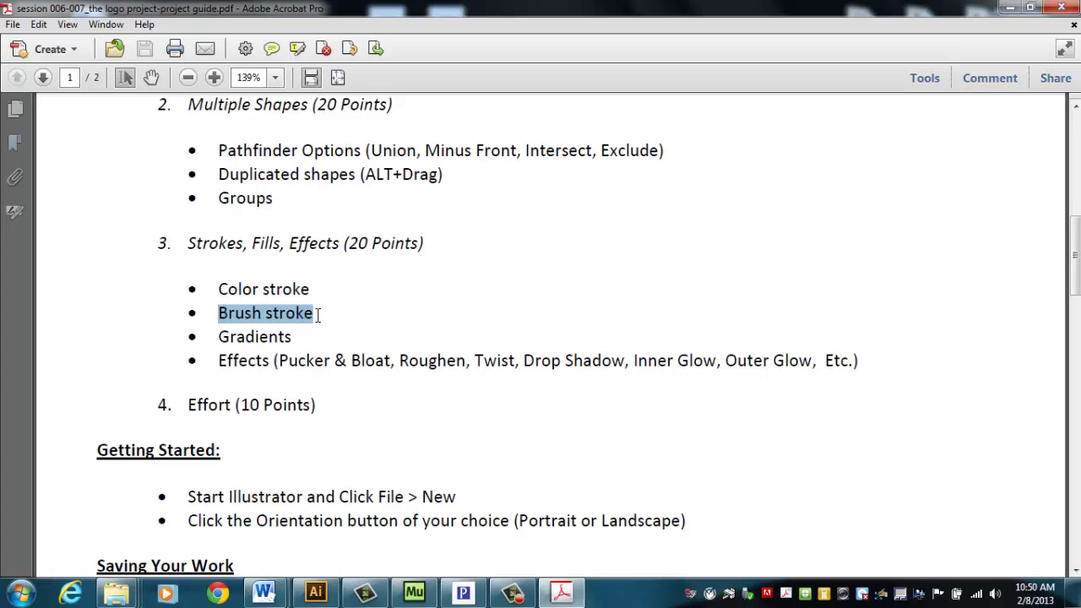
drag(219, 336, 296, 342)
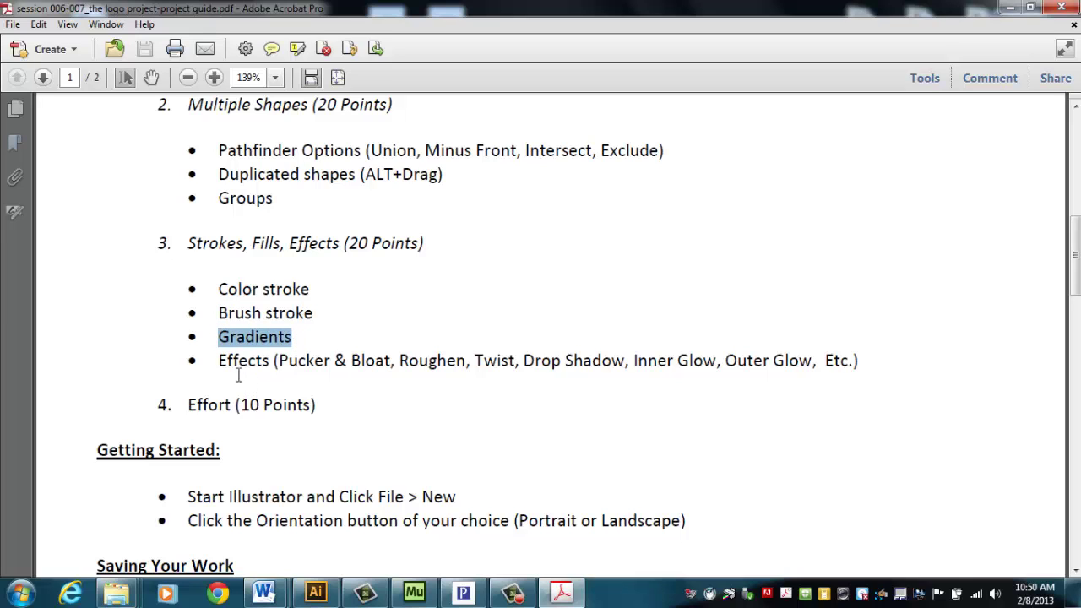
drag(221, 361, 723, 368)
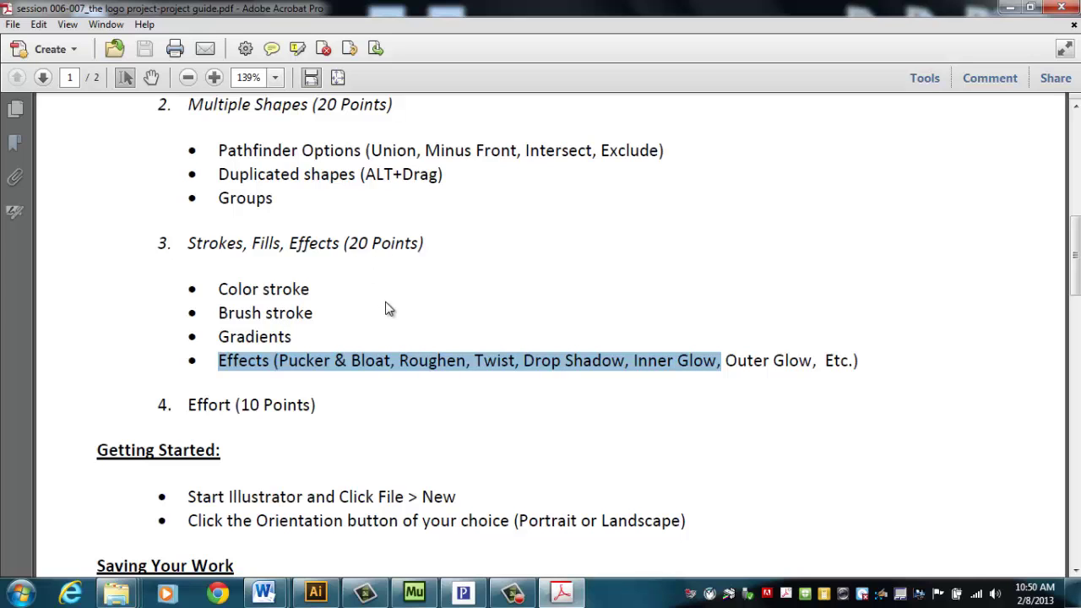
- Check the Effort requirement's points, review the requirements list again and go to the Getting Started and Saving Your Work sections
scroll(365, 283, down, 1)
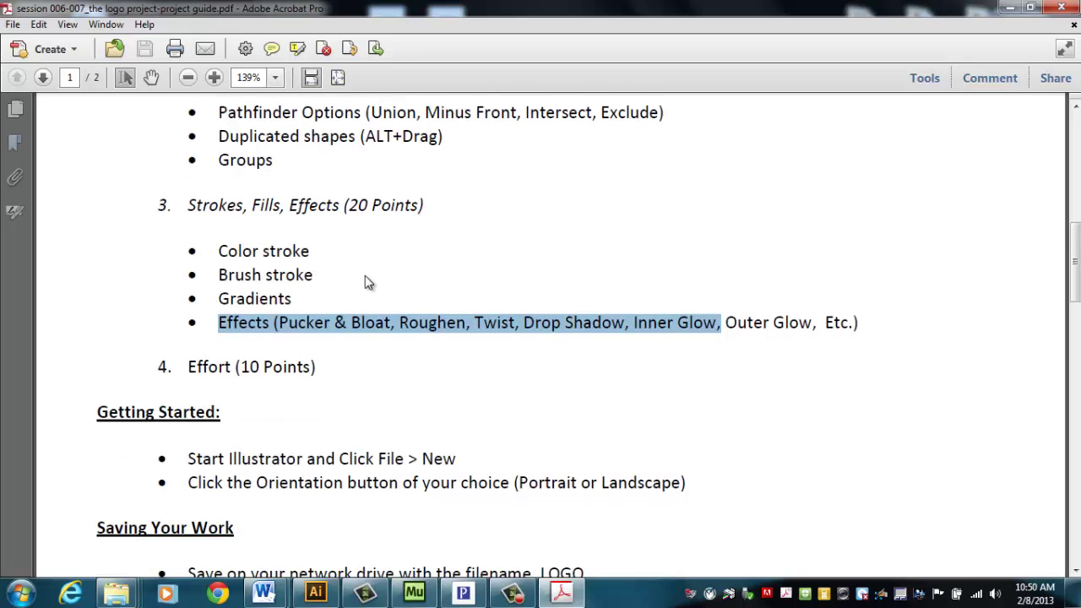
drag(240, 368, 308, 377)
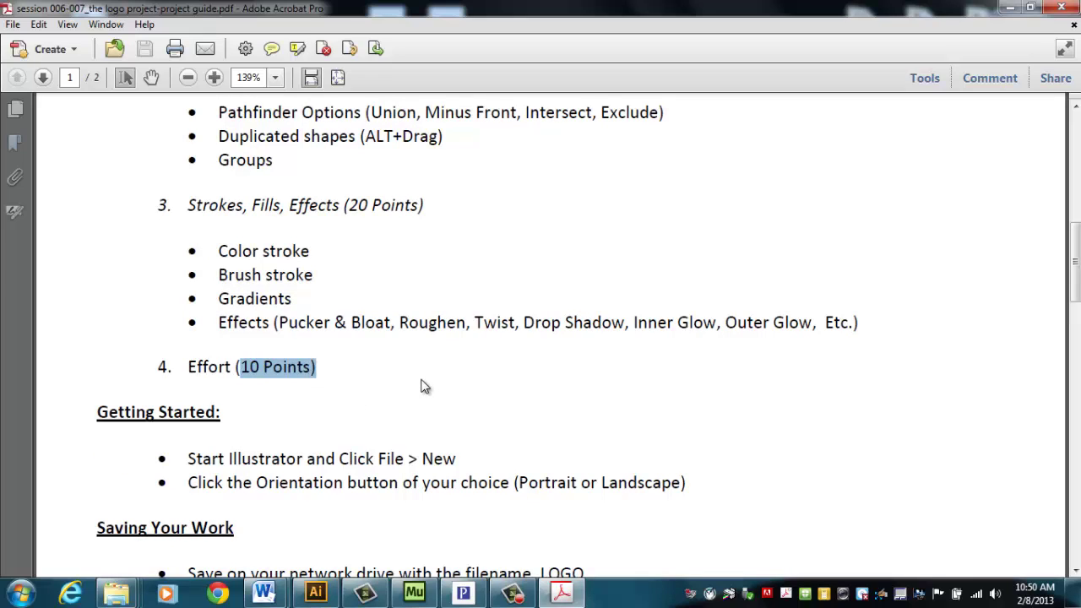
scroll(422, 382, up, 10)
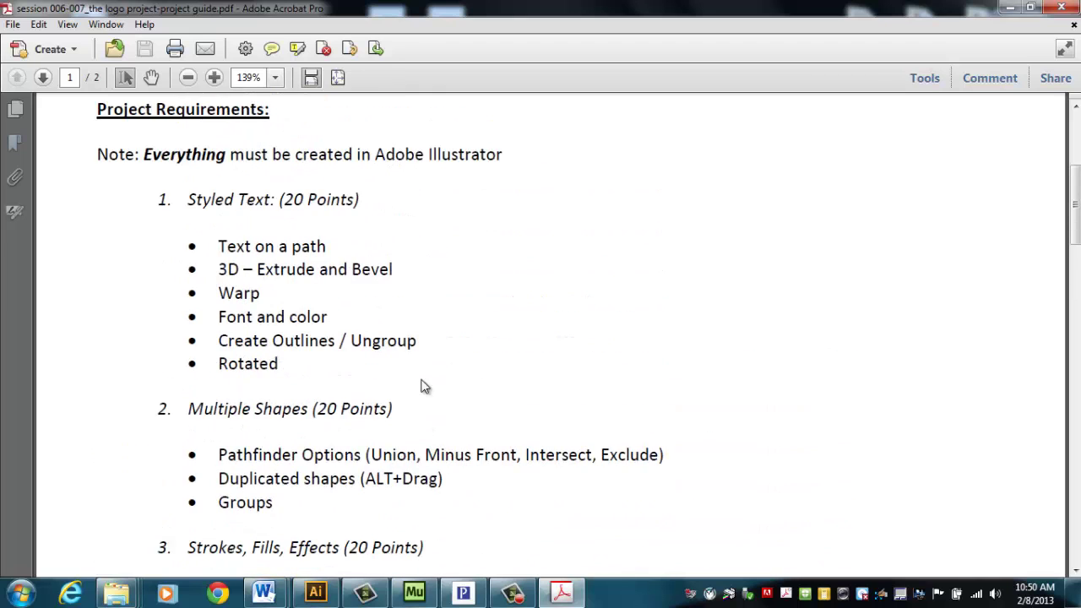
scroll(421, 378, down, 3)
scroll(421, 377, down, 6)
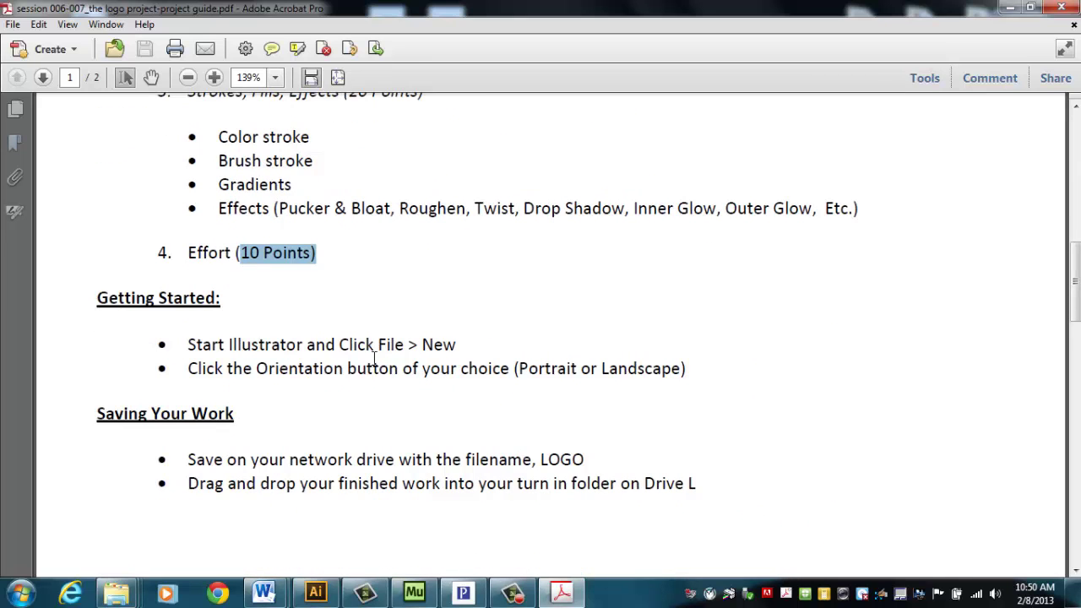
- Examine the Getting Started instructions on a new file and orientation, and the Saving Your Work instructions on the LOGO filename and turn-in folder
drag(379, 347, 458, 348)
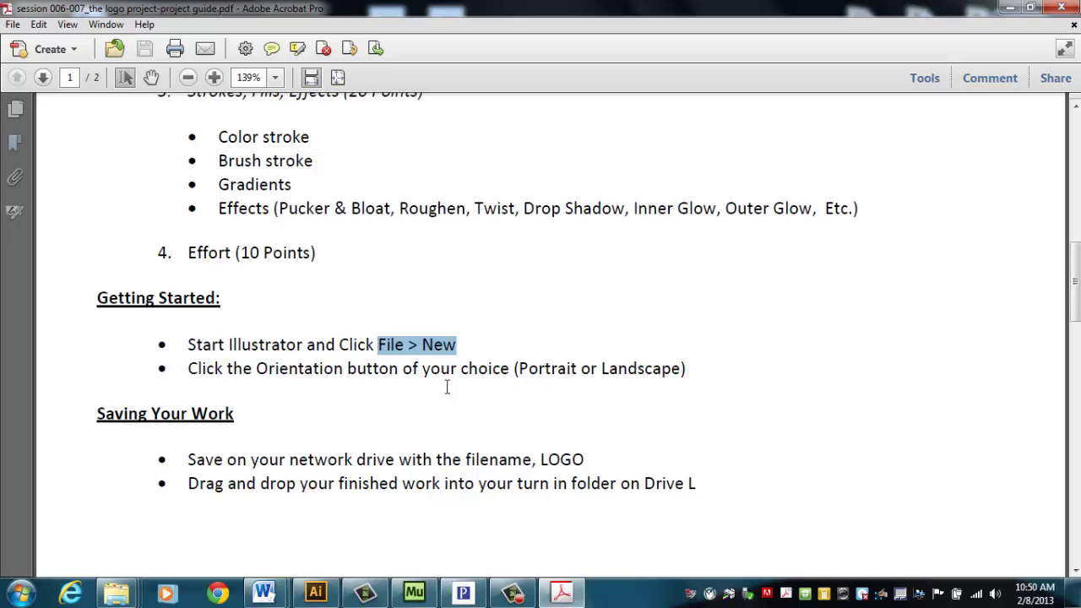
drag(514, 368, 681, 376)
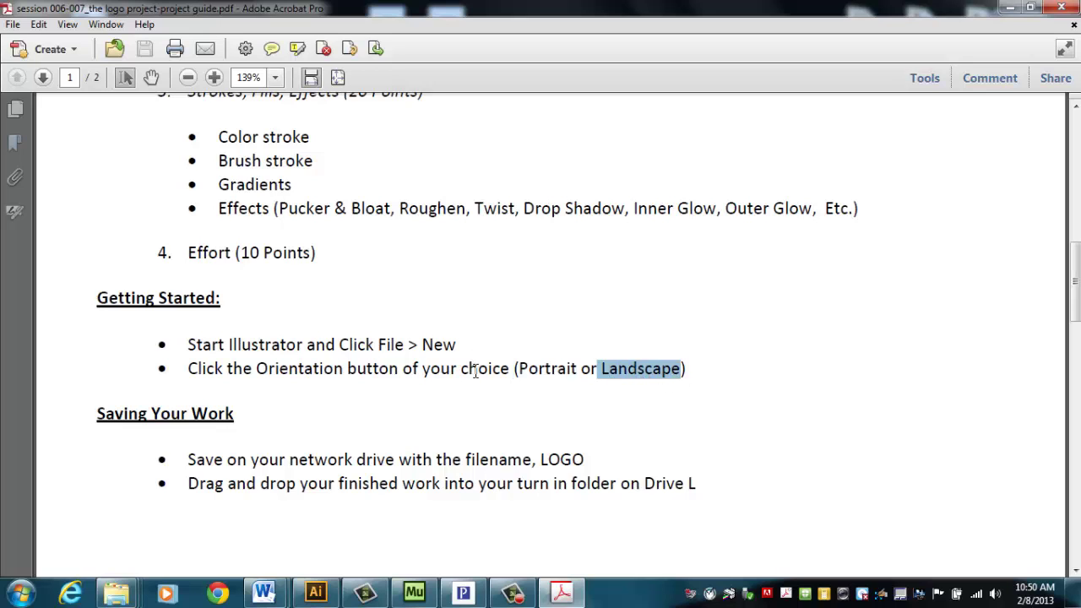
scroll(475, 372, down, 2)
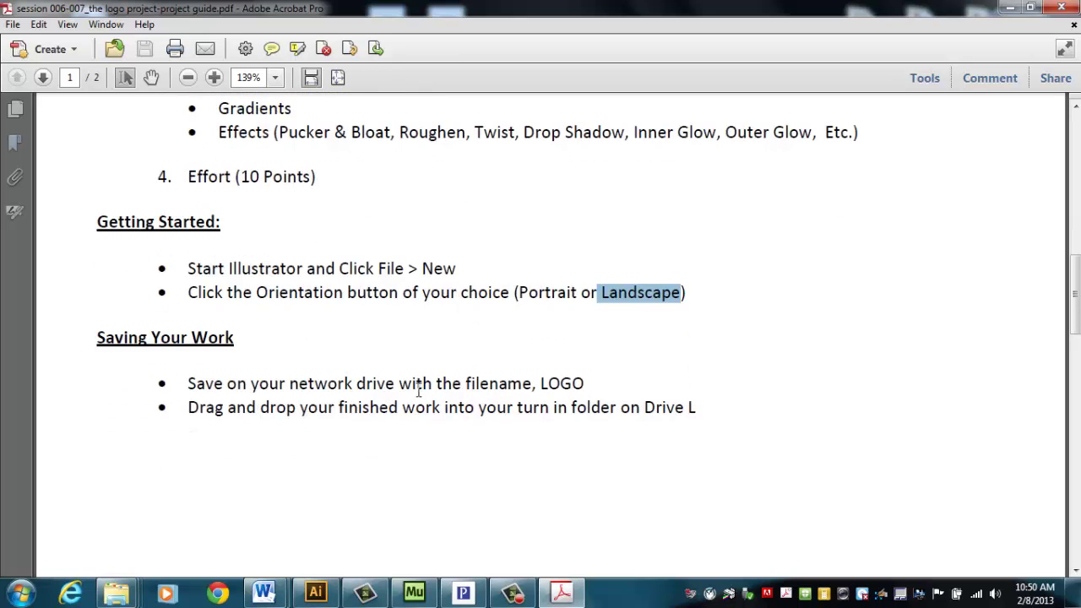
drag(423, 387, 576, 386)
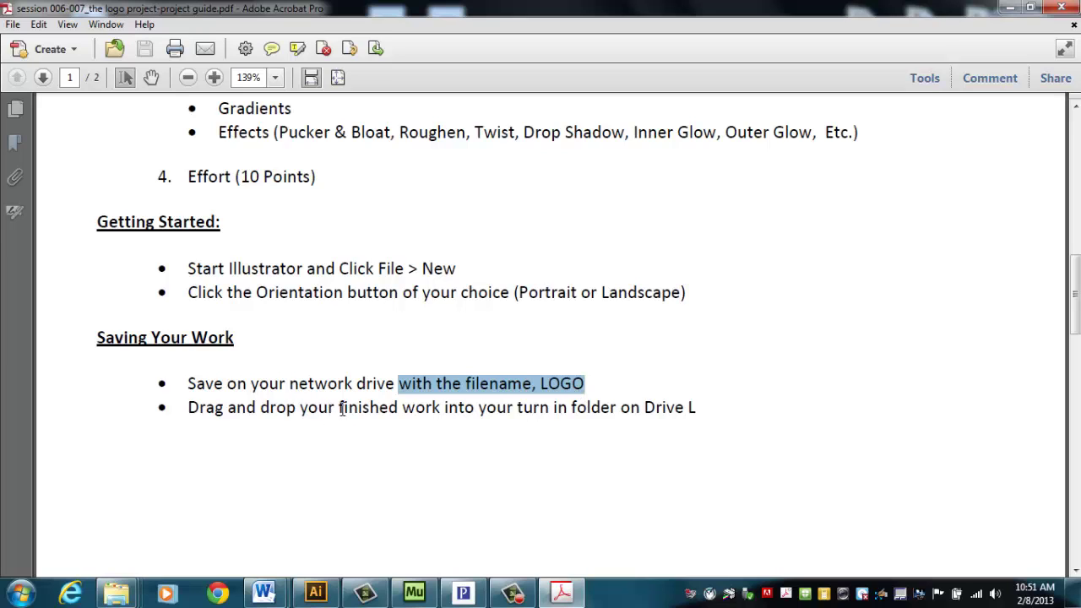
drag(339, 408, 693, 418)
- Switch to Illustrator and move the circular National Aeronautics and Space Administration text out to the left of the NASA logo
click(318, 595)
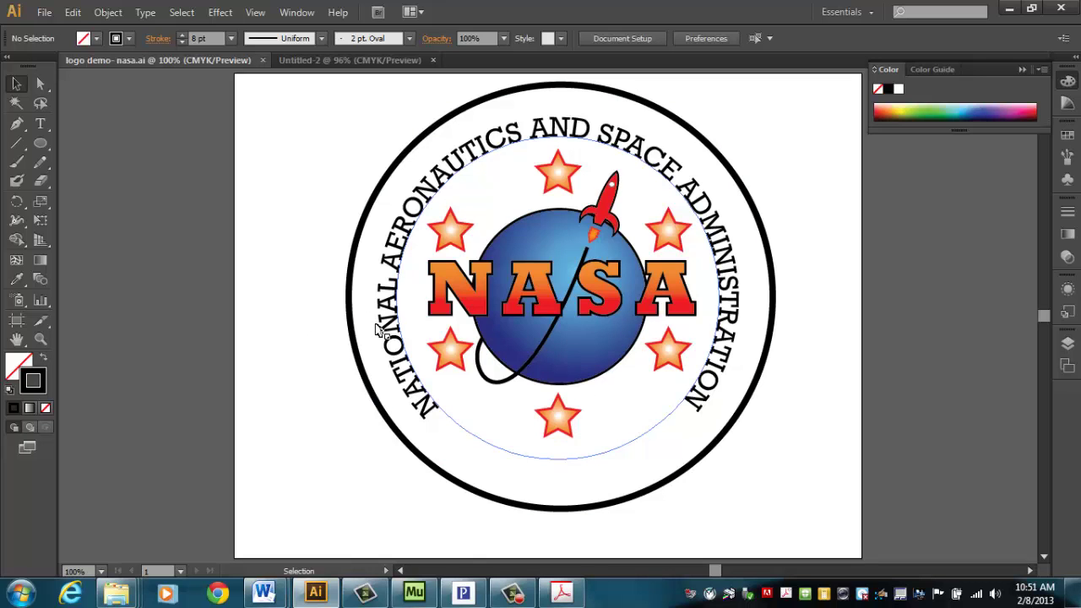
drag(396, 330, 110, 321)
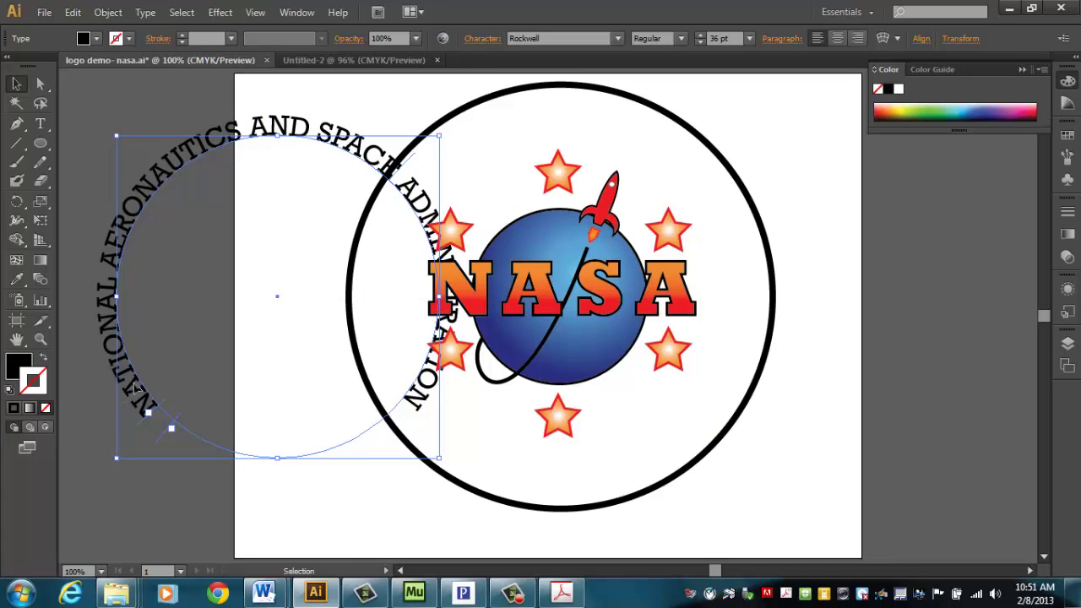
drag(133, 387, 104, 387)
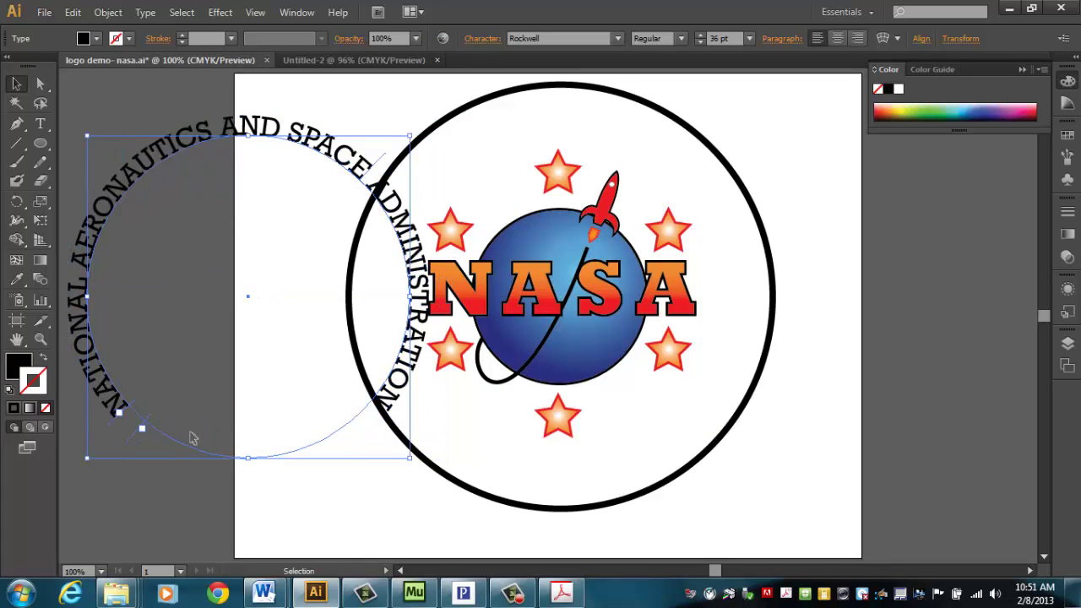
- Check two of the duplicated stars and move the blue gradient circle out to the right edge of the logo's outer ring
click(561, 429)
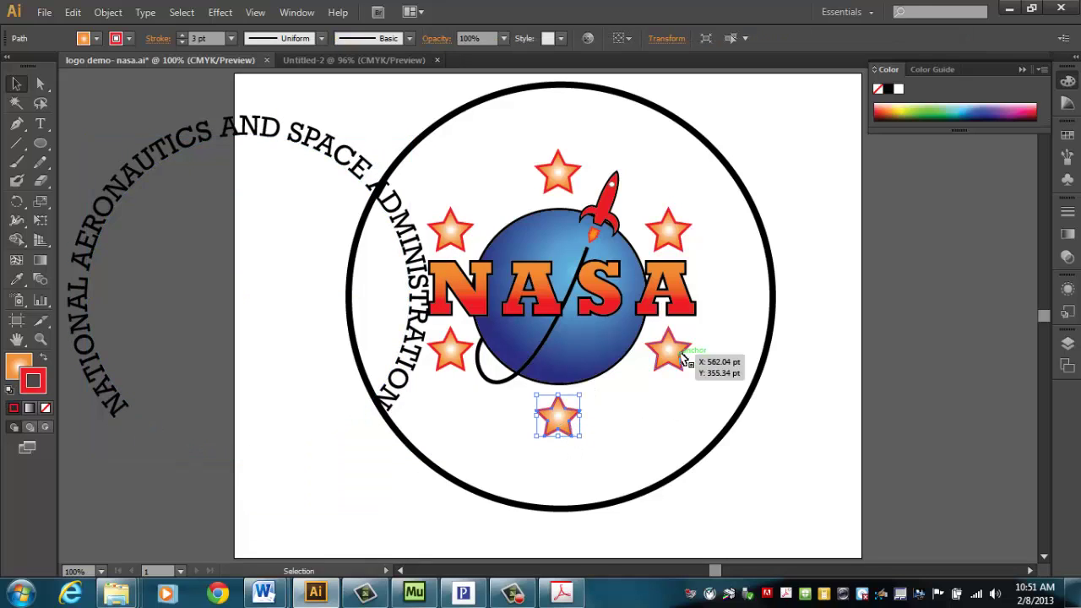
click(681, 356)
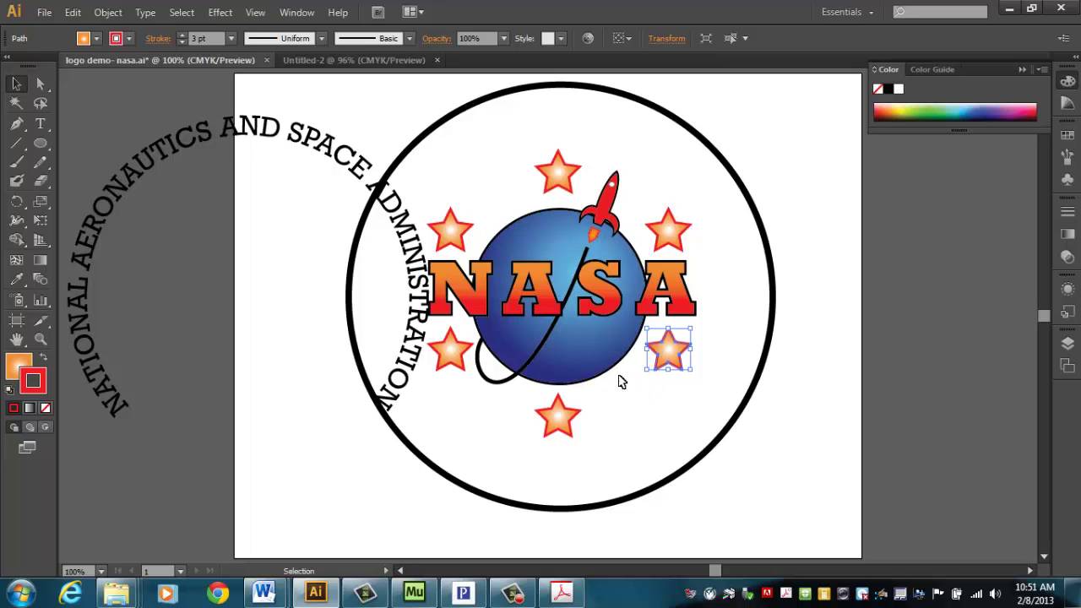
click(590, 365)
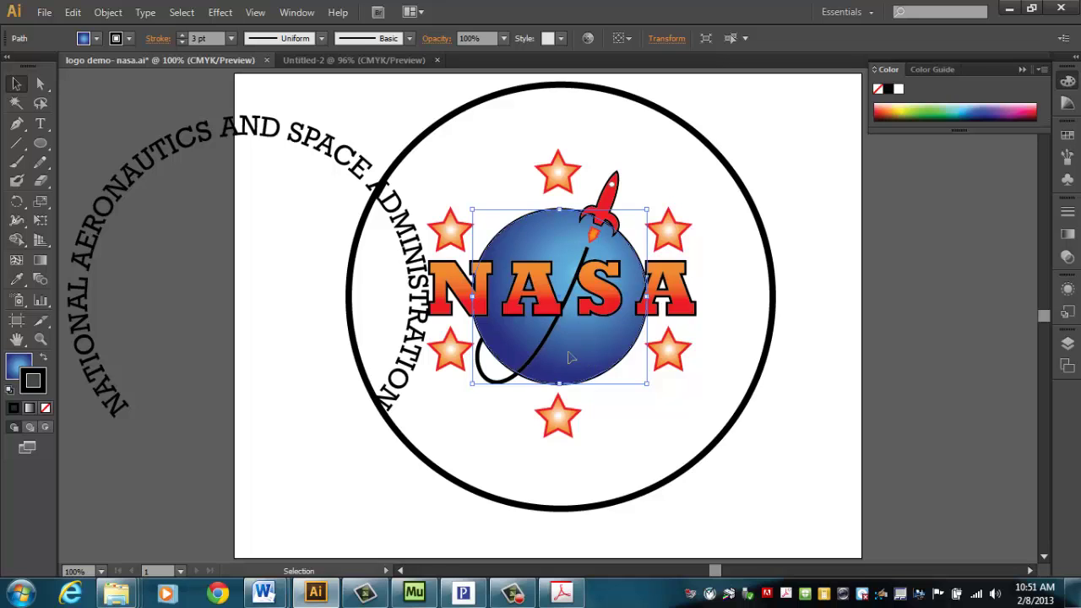
drag(595, 366, 806, 358)
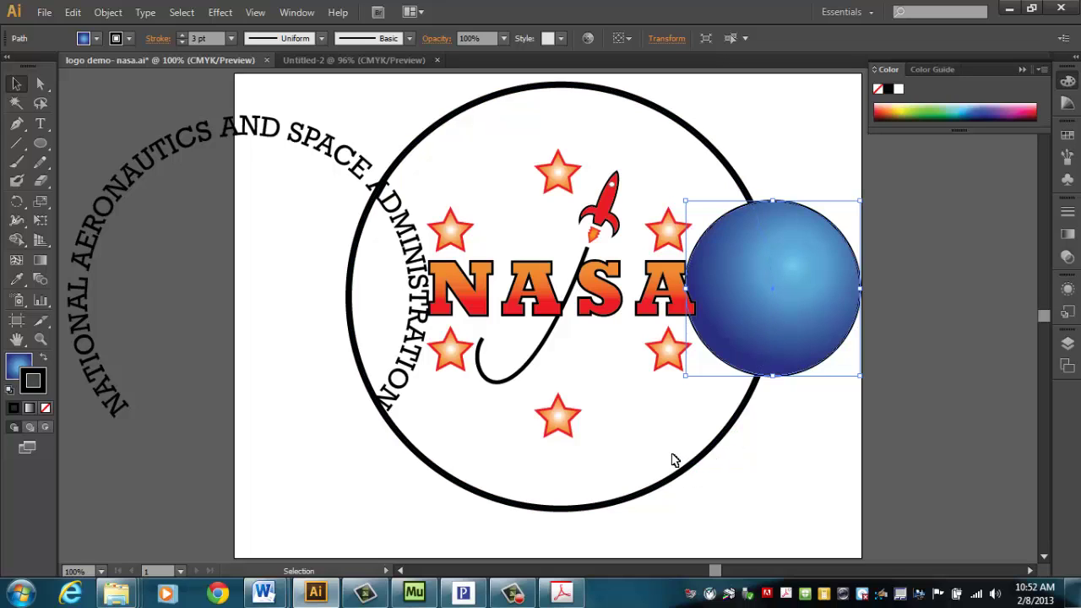
- Examine the grouped rocket and each of the separate gradient-filled NASA letters
click(605, 218)
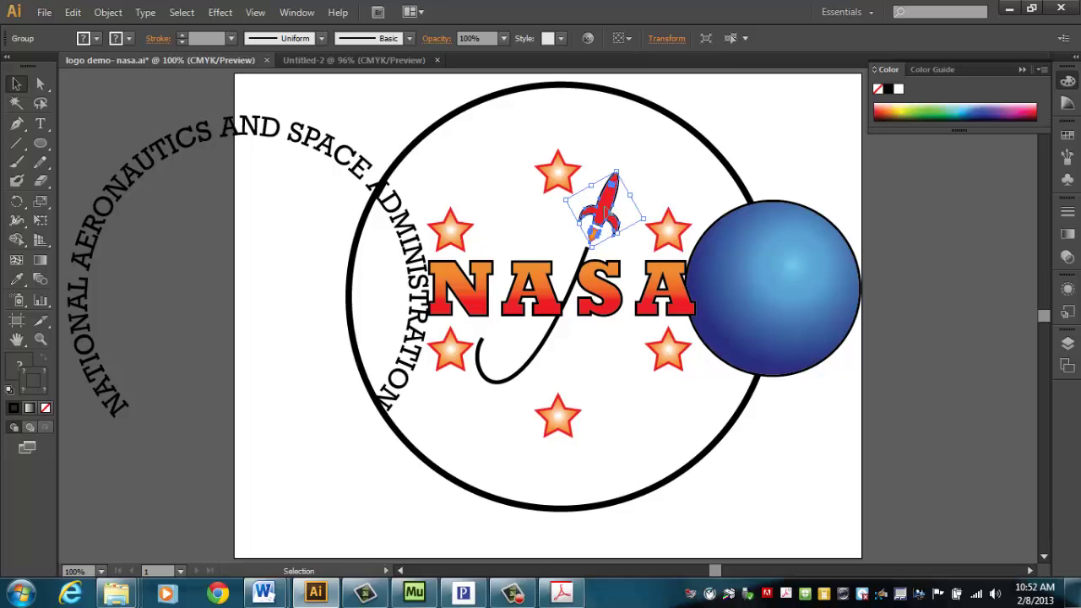
mouse_move(610, 198)
mouse_down()
mouse_move(608, 177)
mouse_move(609, 217)
mouse_move(611, 206)
mouse_up()
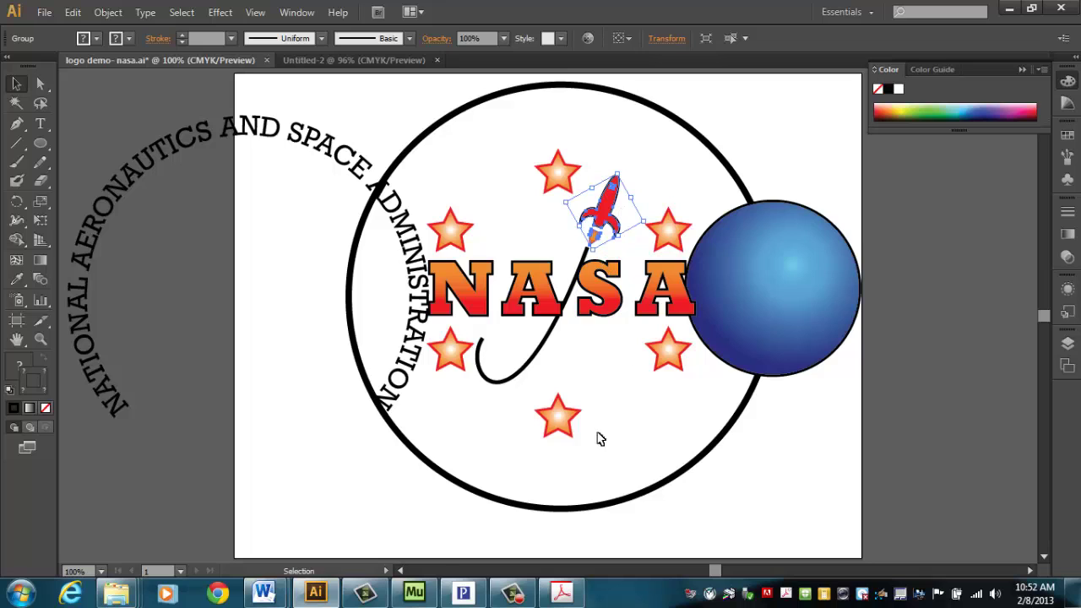
click(476, 306)
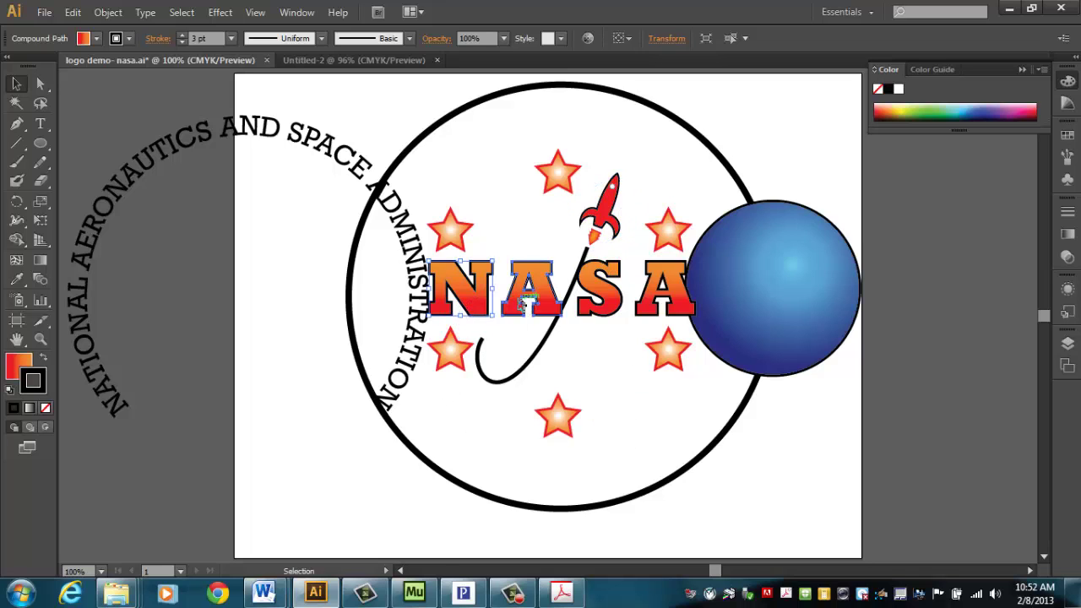
click(532, 296)
click(601, 311)
click(668, 304)
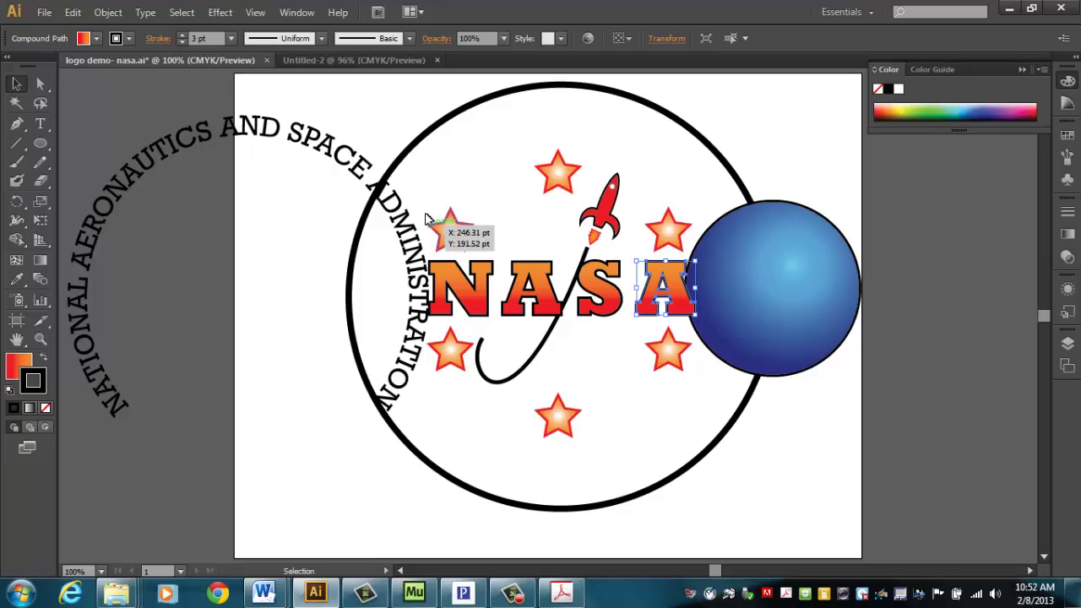
- Add the text NIKE to the blank Untitled-2 document and enlarge it to about 144 pt across the artboard's upper part
click(342, 63)
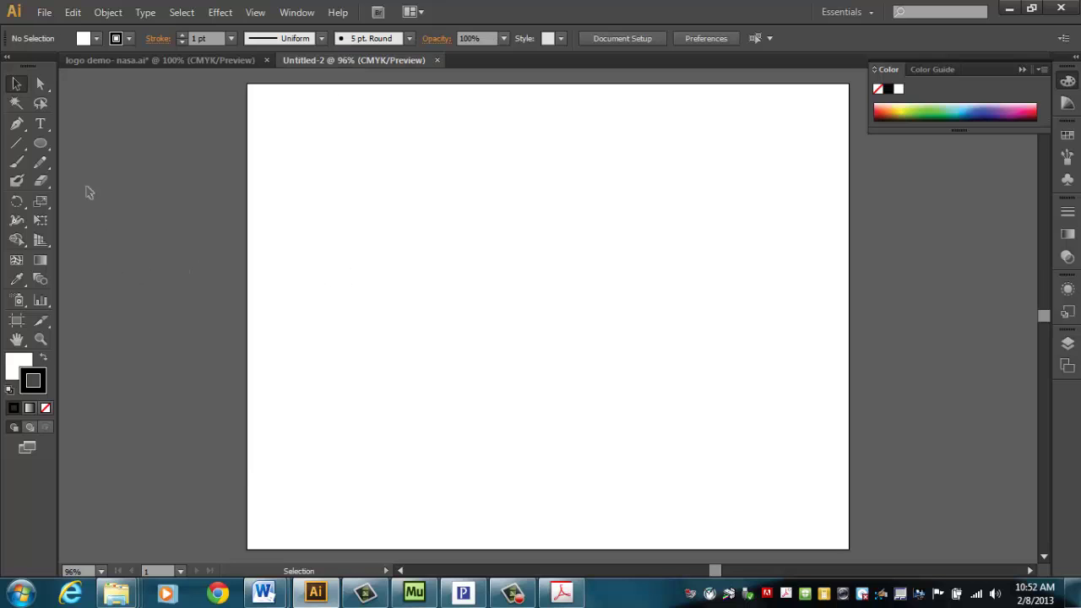
click(39, 124)
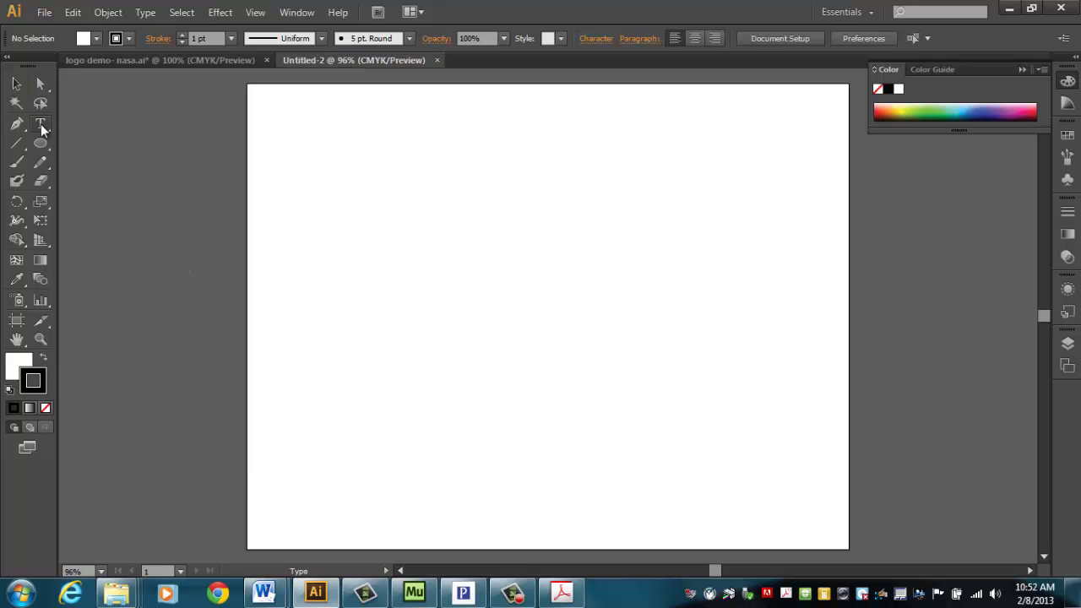
click(349, 268)
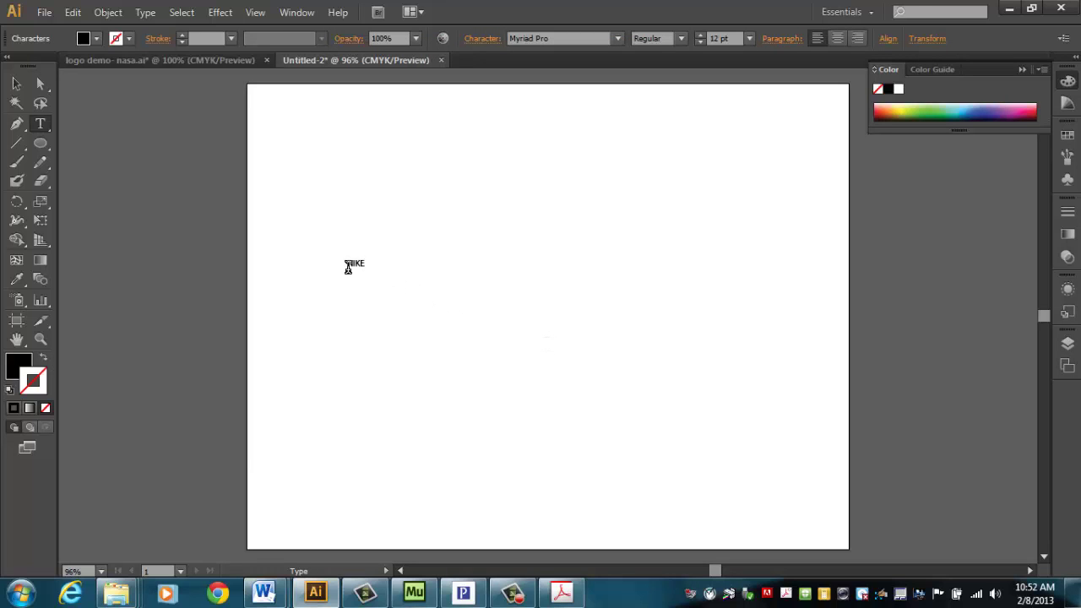
key(Escape)
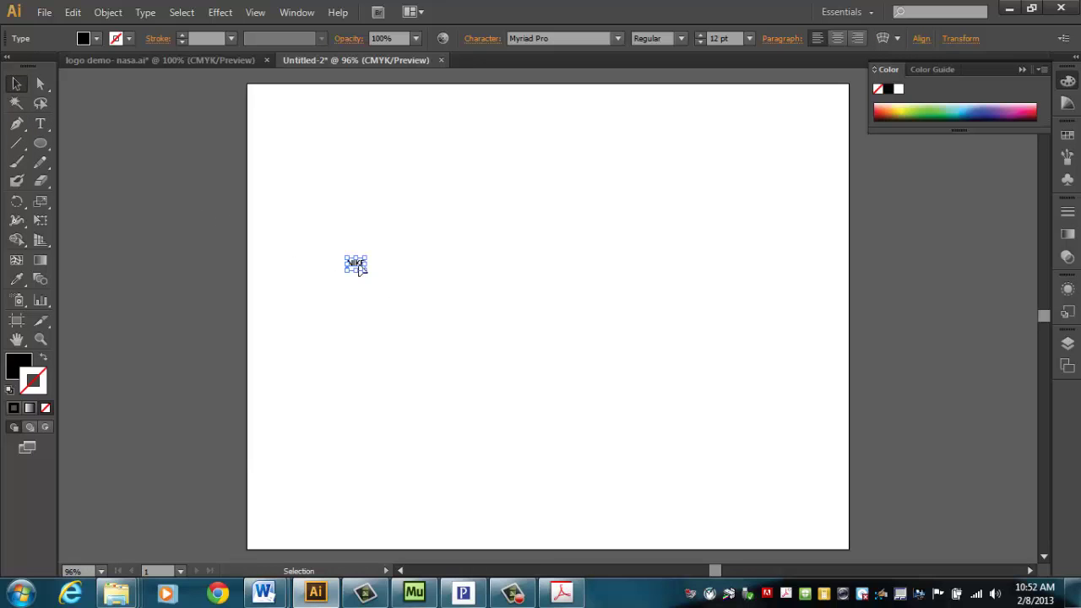
drag(366, 254, 713, 118)
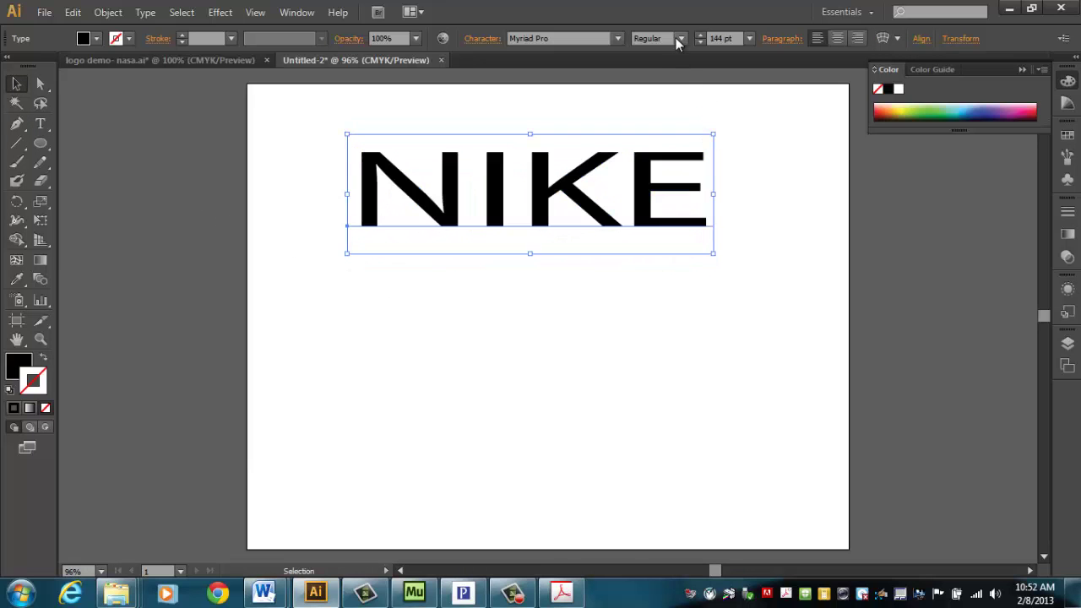
- Set the NIKE text's font to Arial with the Black style
click(619, 41)
drag(650, 274, 652, 52)
click(574, 92)
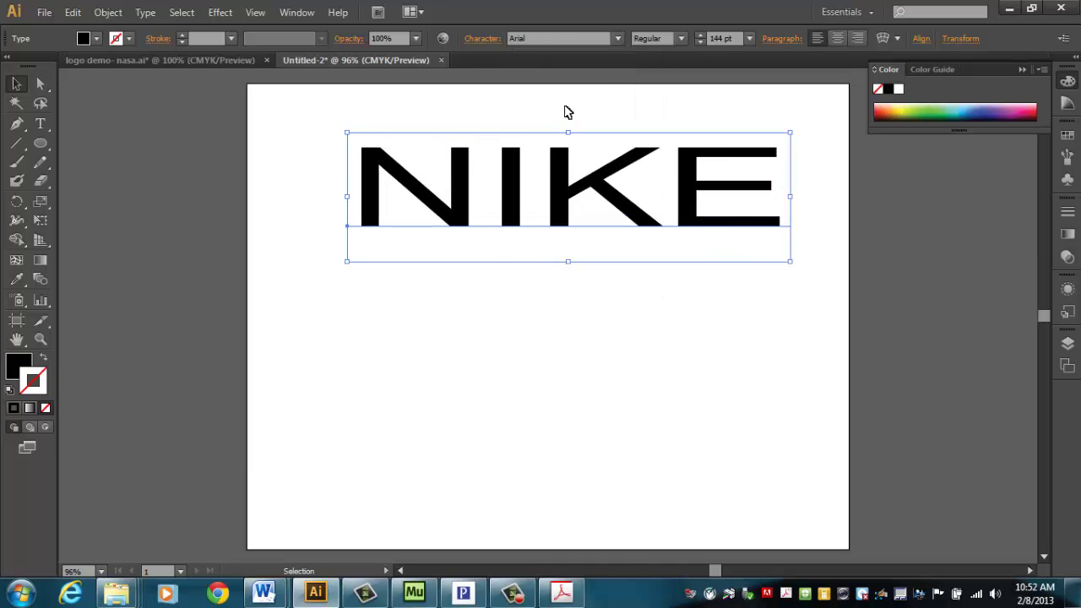
click(683, 38)
click(652, 152)
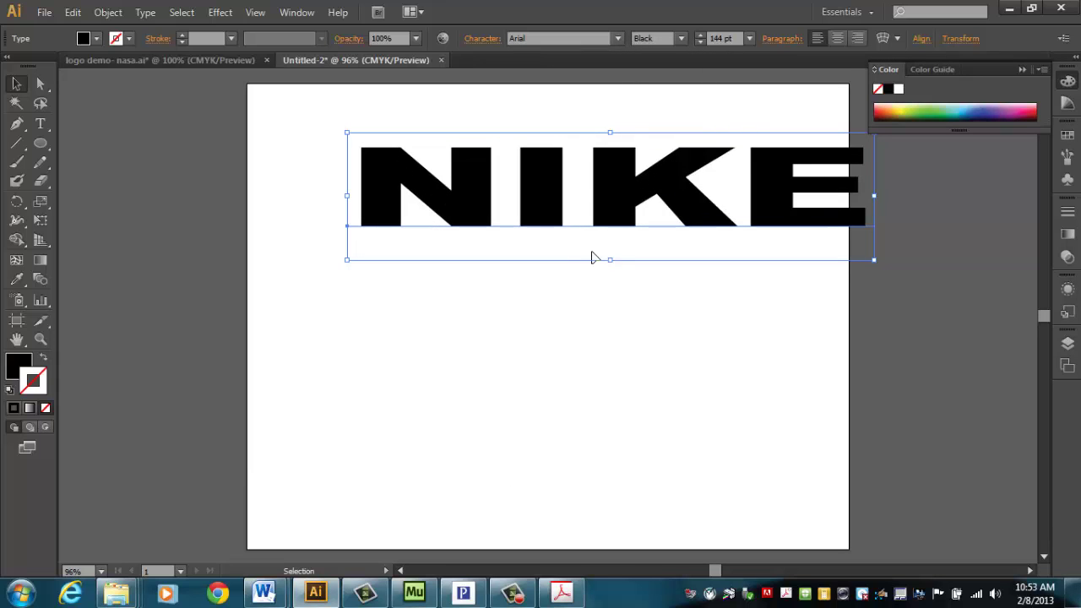
- Narrow the NIKE text and center it horizontally in the upper half of the artboard
drag(629, 198, 574, 235)
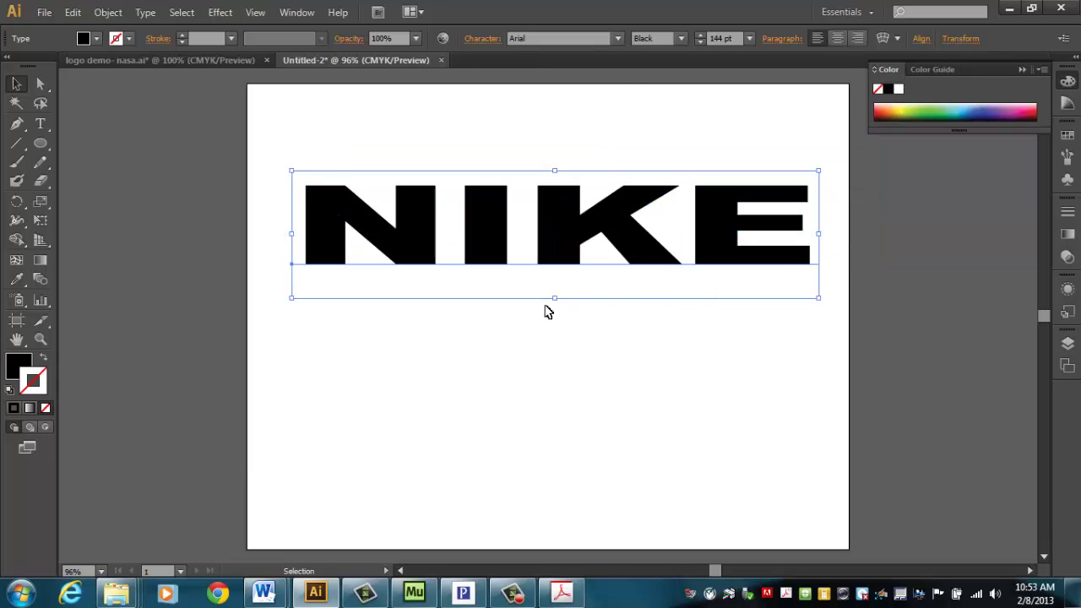
drag(822, 235, 703, 234)
drag(538, 238, 590, 256)
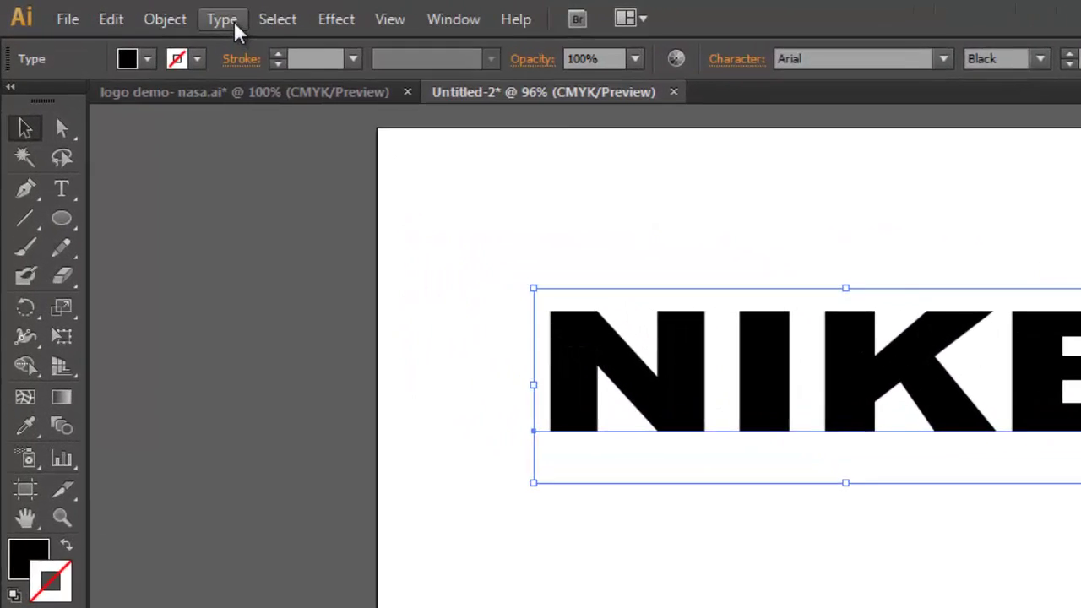
- Convert the NIKE text to outlines and ungroup it into separate letters
click(145, 11)
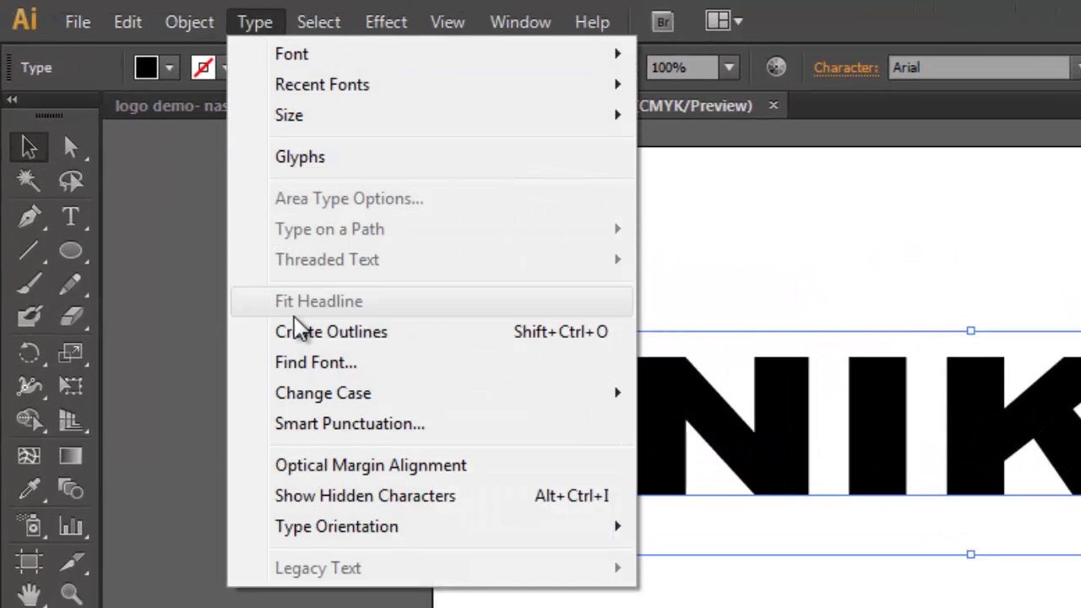
click(306, 345)
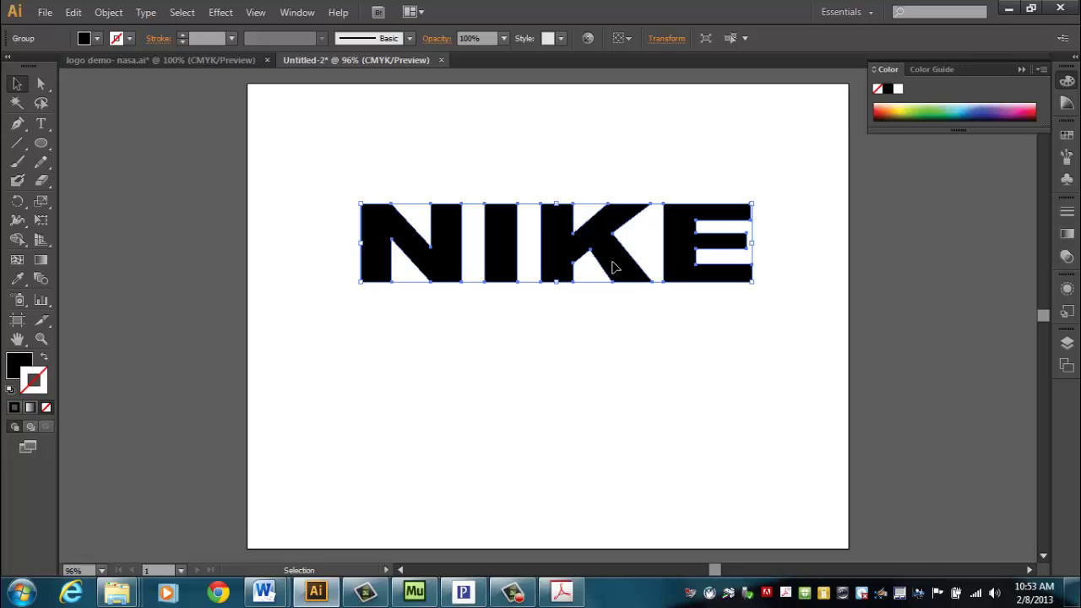
mouse_move(614, 272)
mouse_down()
mouse_move(547, 253)
mouse_move(603, 268)
mouse_up()
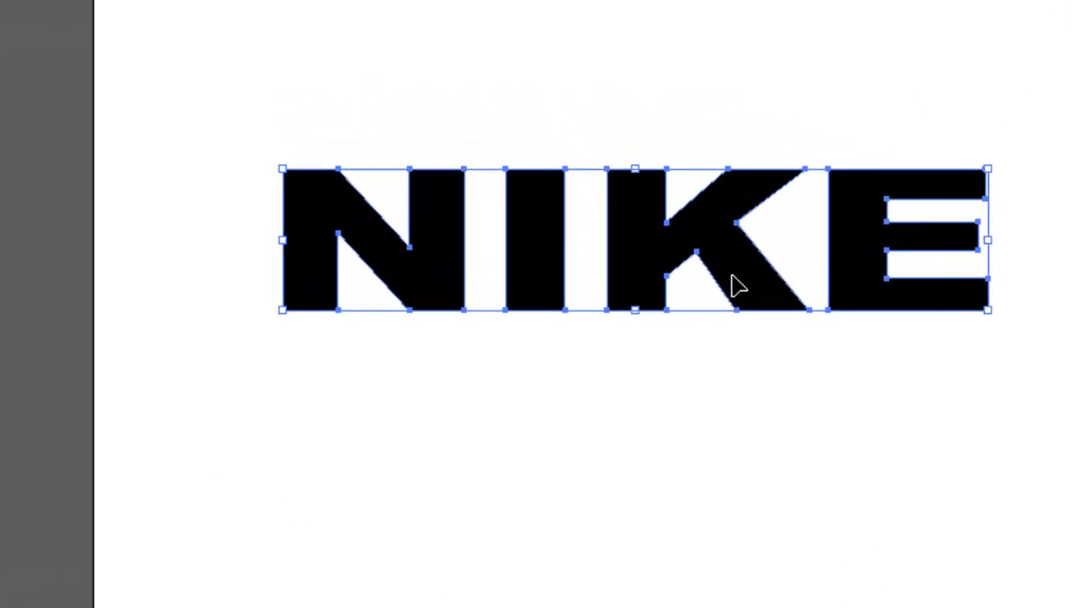
right_click(605, 270)
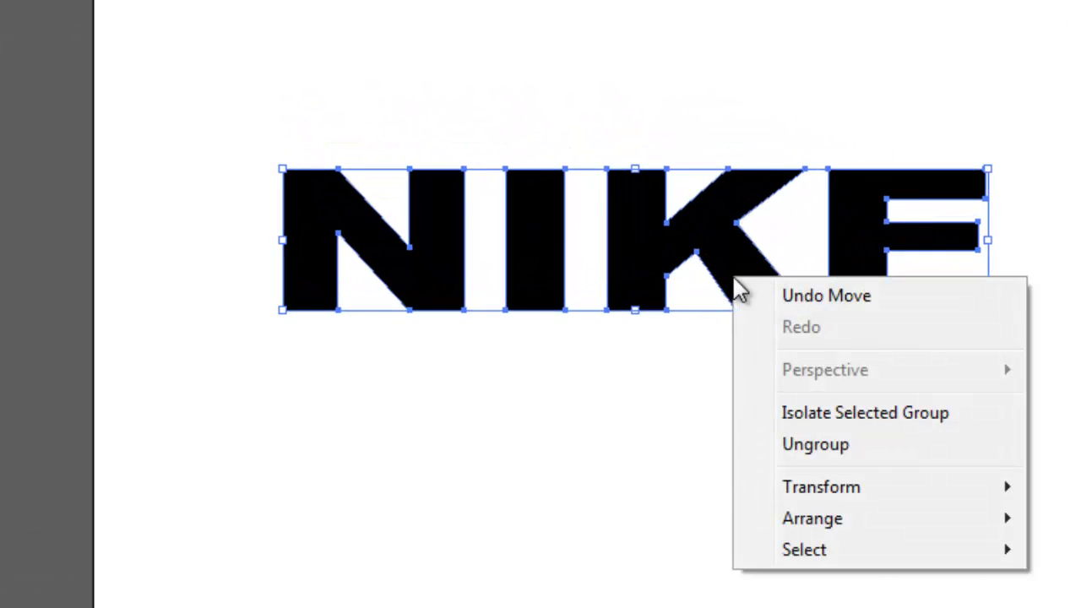
click(795, 452)
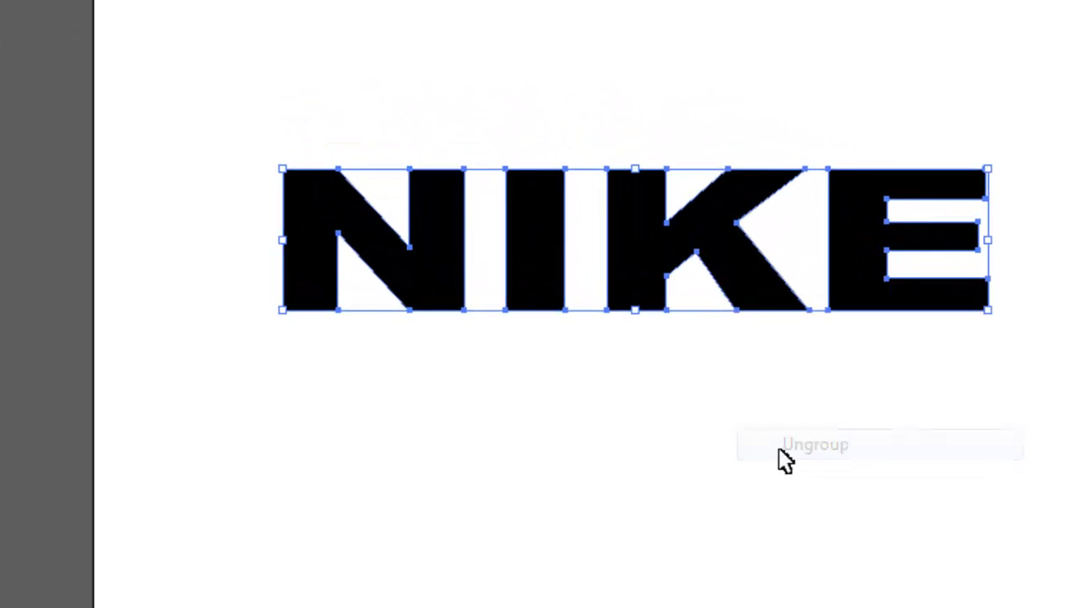
click(617, 464)
- Move the N, I, K and E individually into a diagonal arrangement descending from upper left to lower right
drag(441, 302, 359, 226)
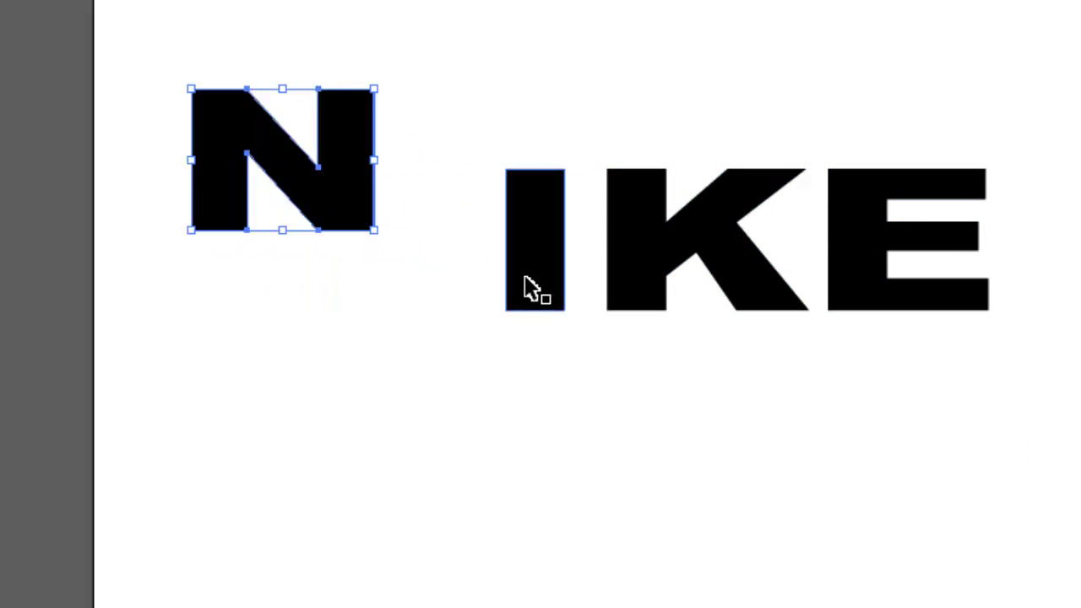
drag(529, 290, 446, 308)
drag(642, 294, 564, 406)
drag(864, 304, 791, 505)
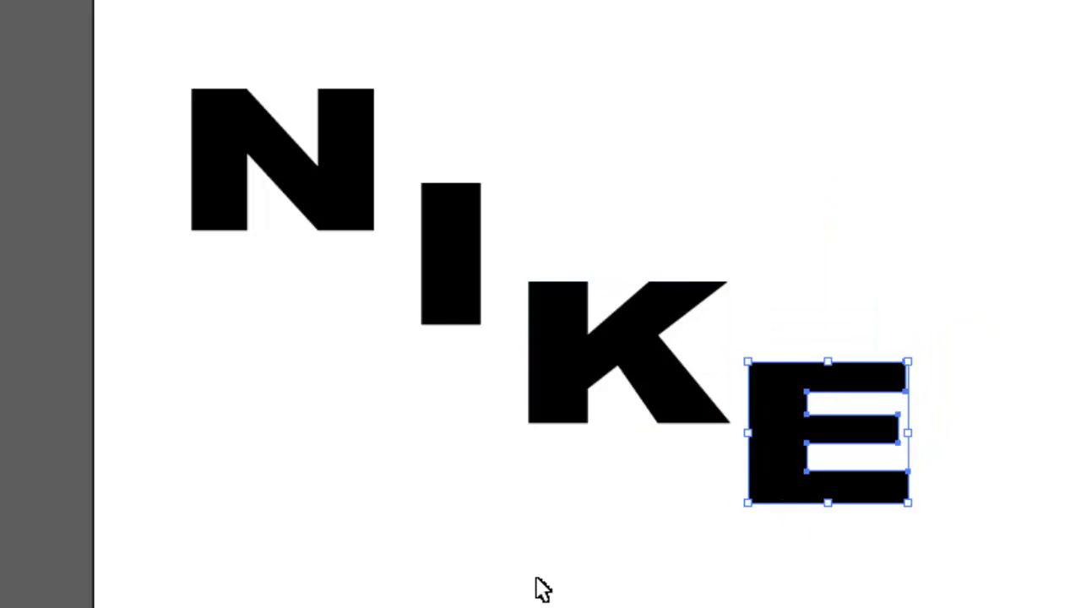
drag(781, 499, 780, 526)
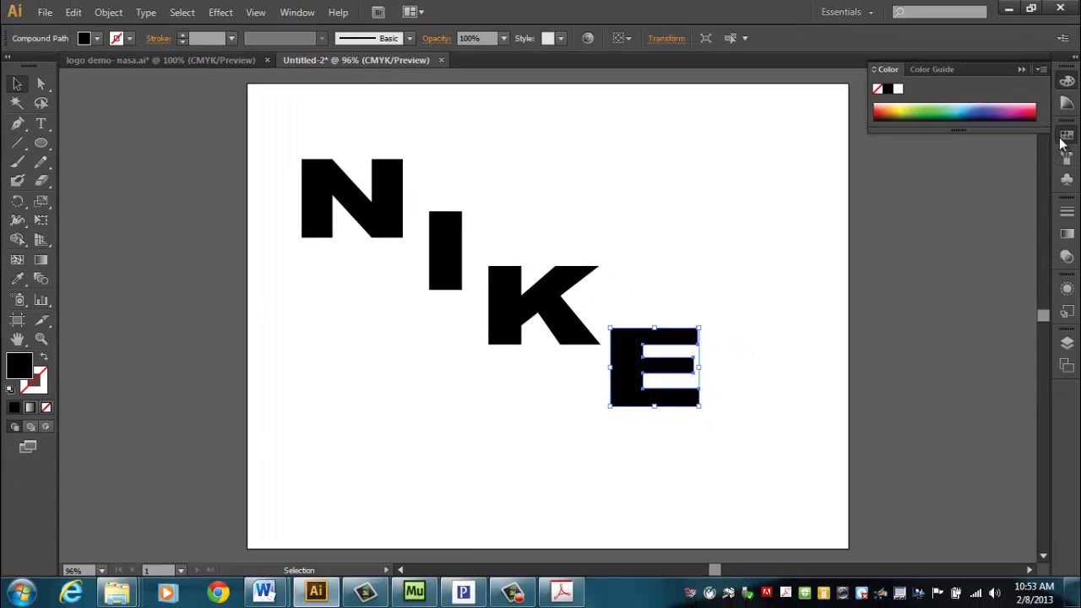
- Open the Color Combinations gradient swatch library and place it over the upper right part of the artboard
click(1067, 135)
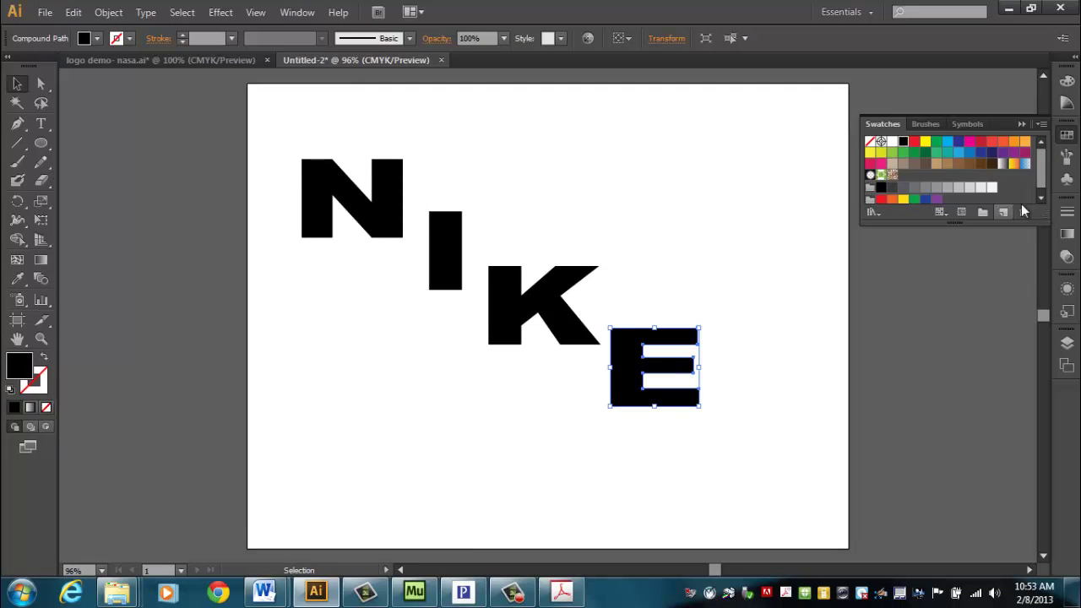
click(1042, 124)
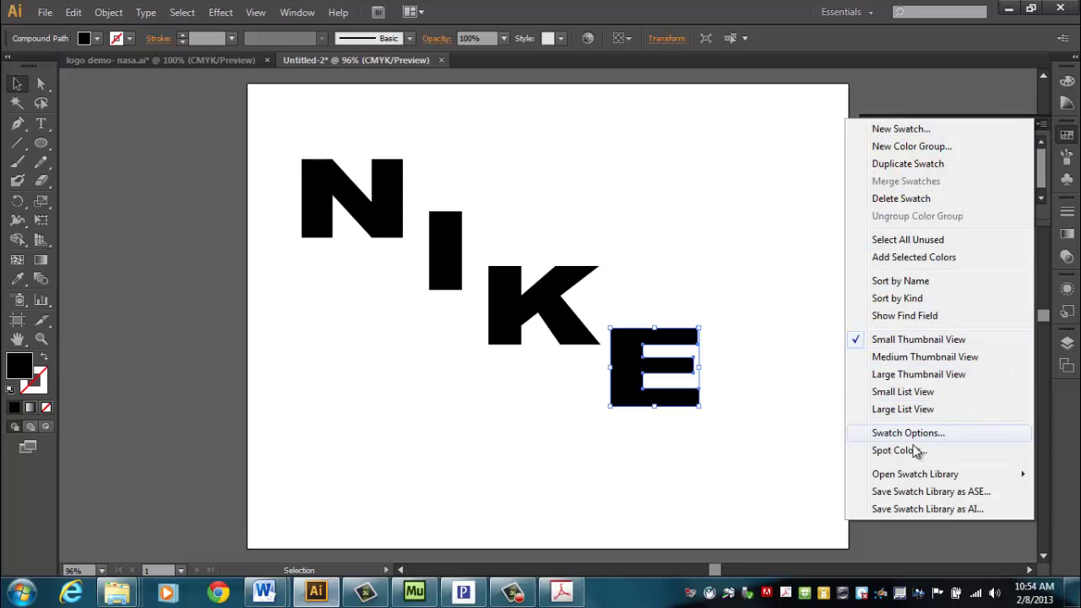
mouse_move(903, 479)
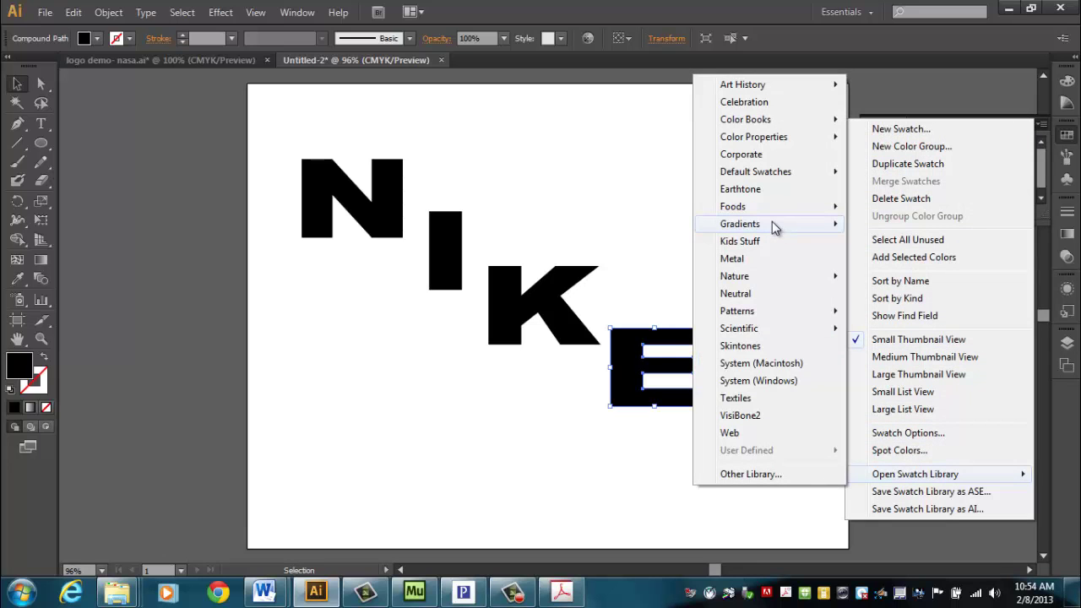
mouse_move(772, 223)
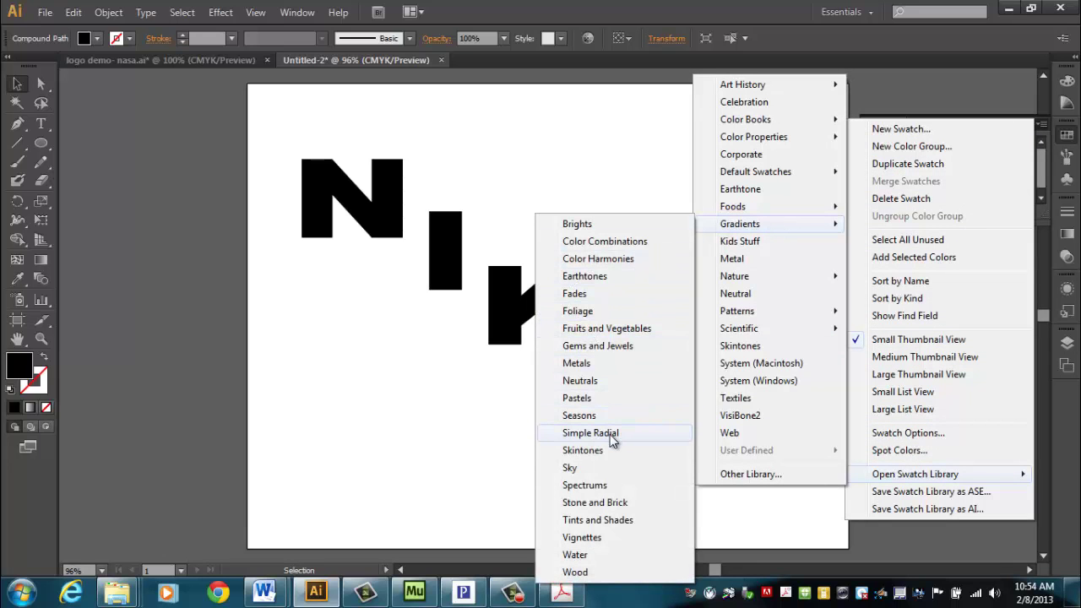
click(619, 242)
drag(576, 248, 715, 122)
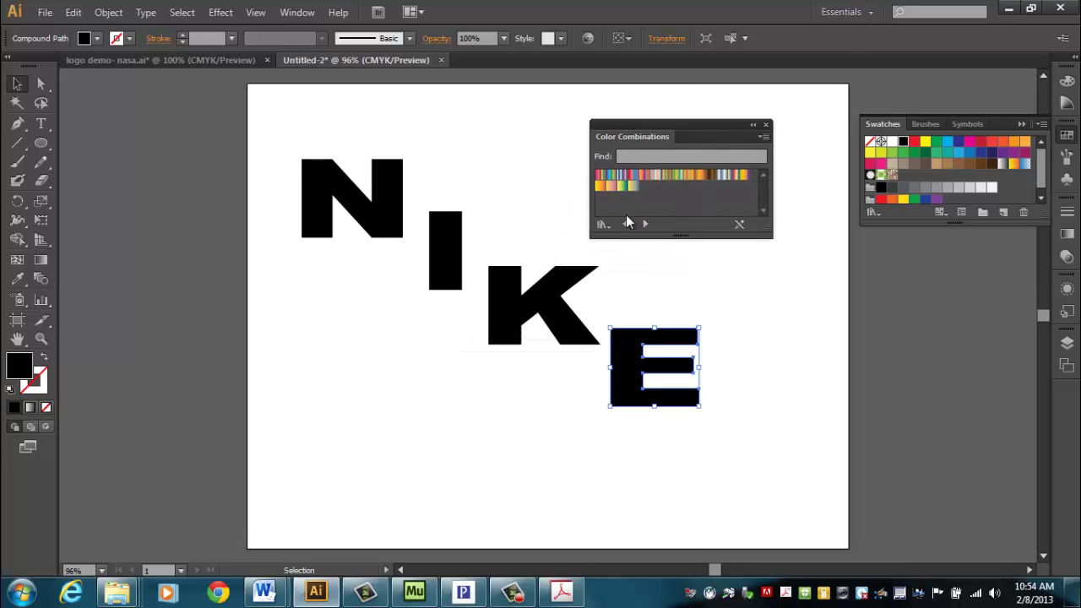
- Fill the N and E with the orange gradient, the I with the brown gradient and the K with the silver gradient
drag(697, 178, 394, 247)
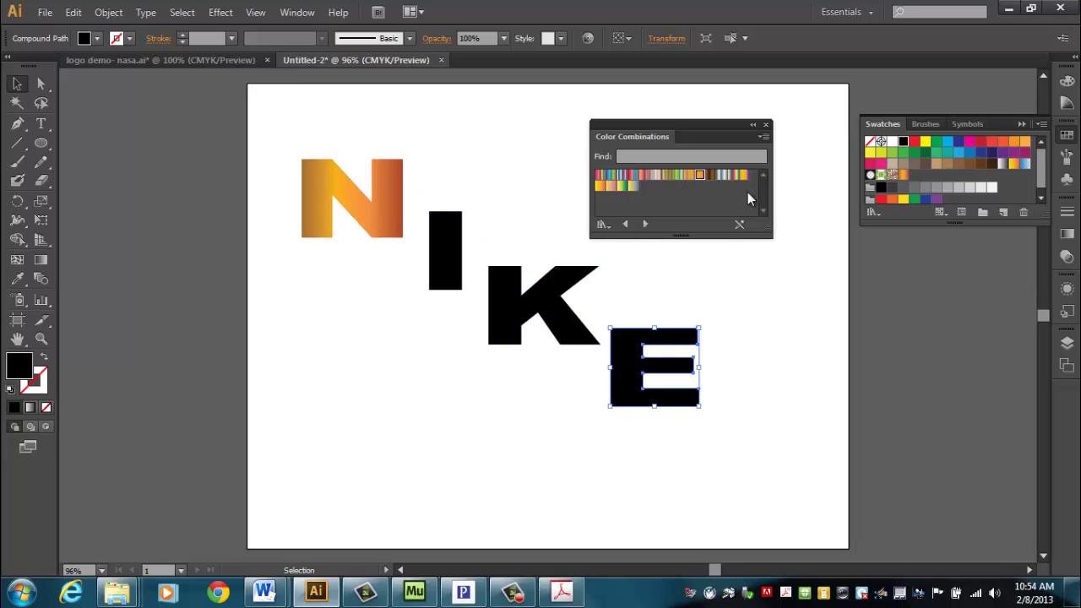
click(701, 176)
drag(712, 176, 446, 249)
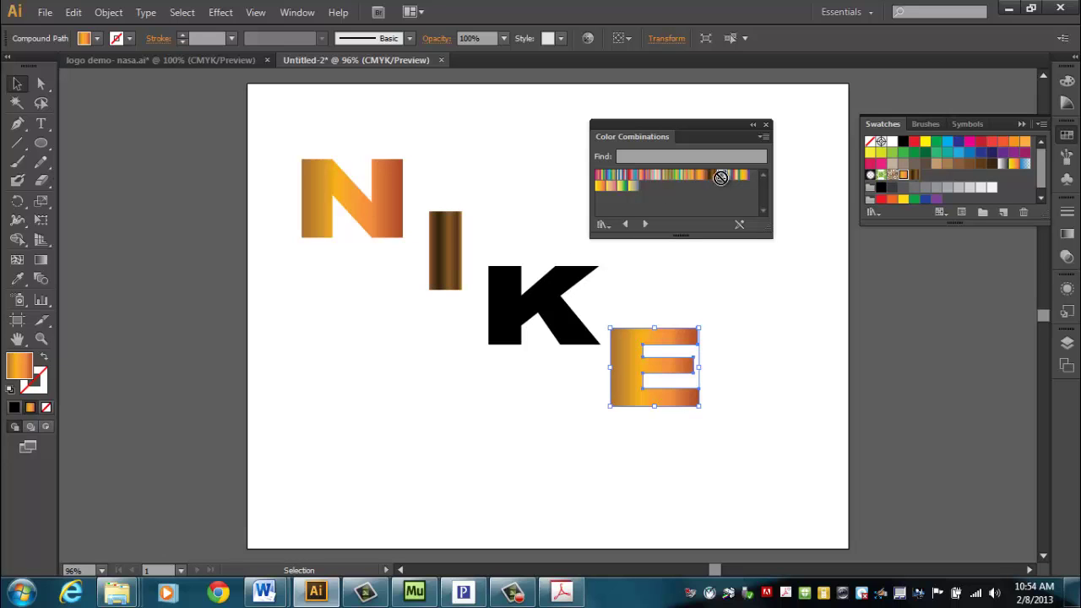
drag(722, 176, 553, 310)
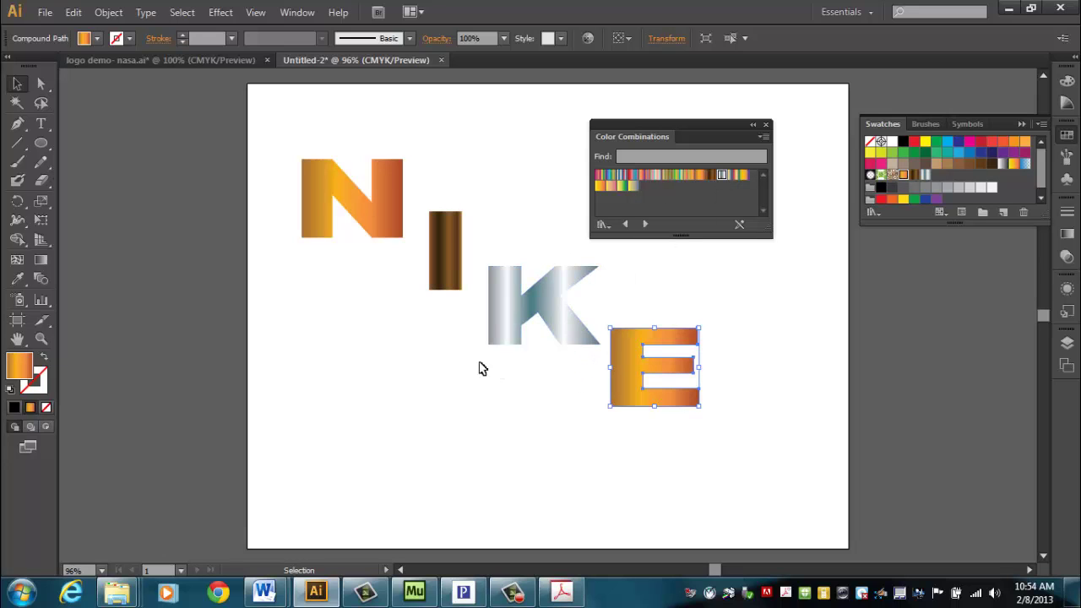
- Give the K a 5 pt black stroke and the N a 3 pt black stroke
click(559, 324)
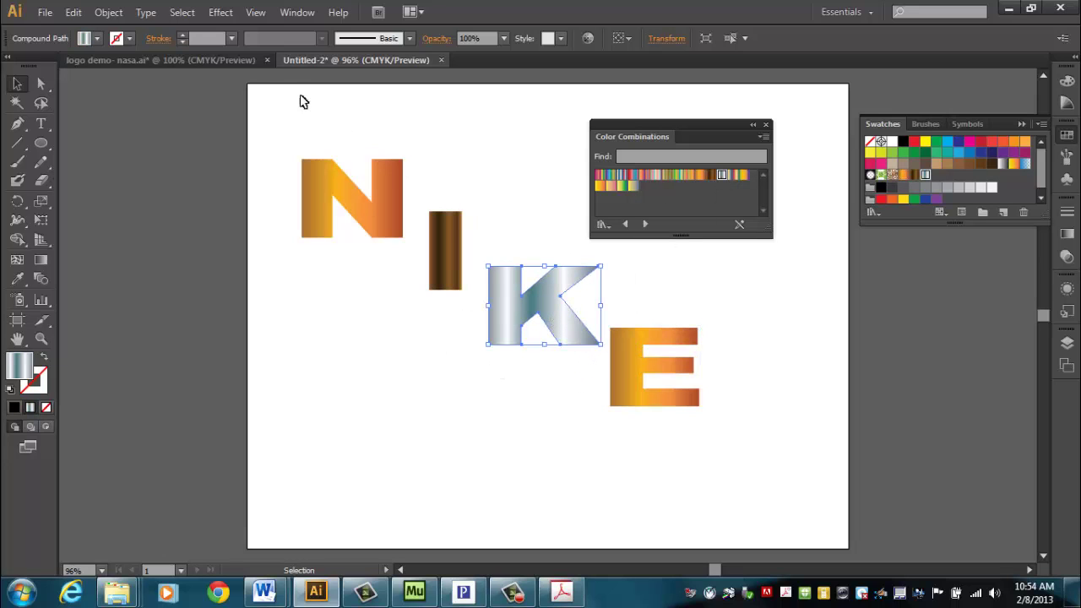
click(181, 35)
click(181, 35)
click(181, 35)
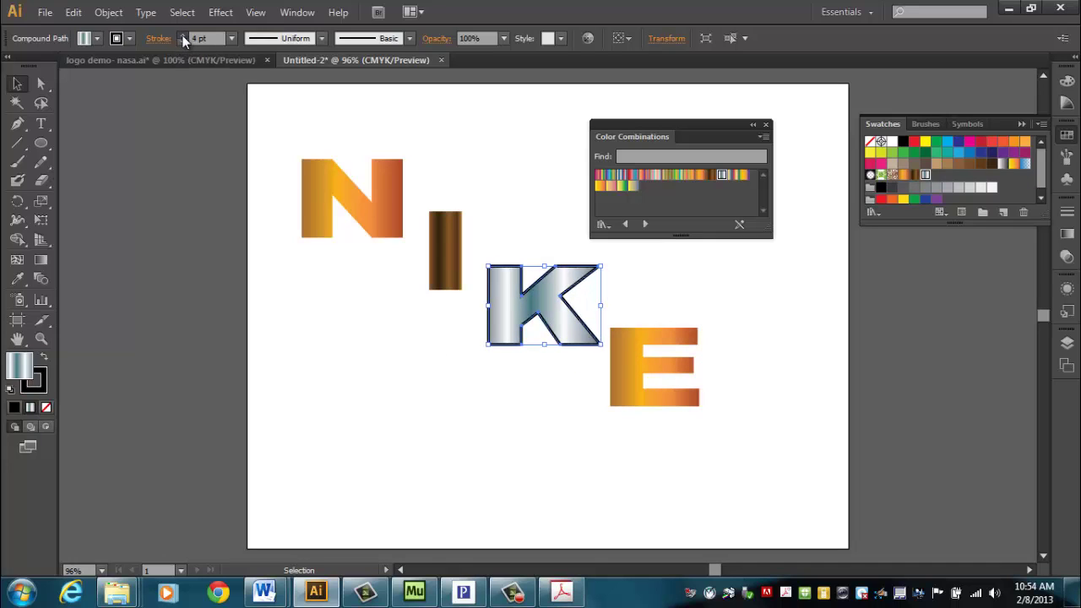
click(181, 35)
click(364, 199)
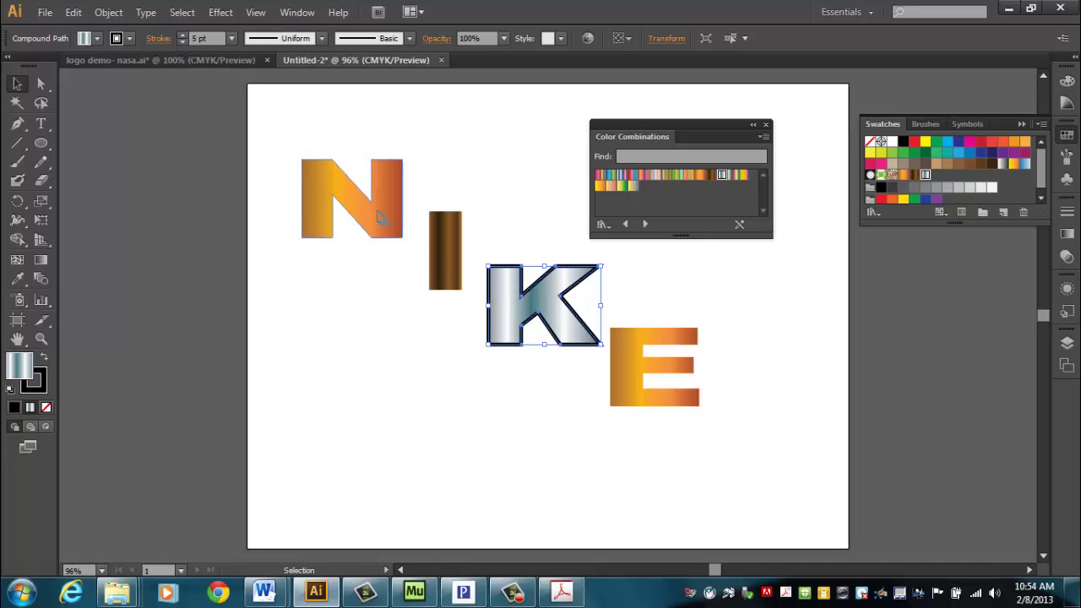
click(182, 35)
click(182, 35)
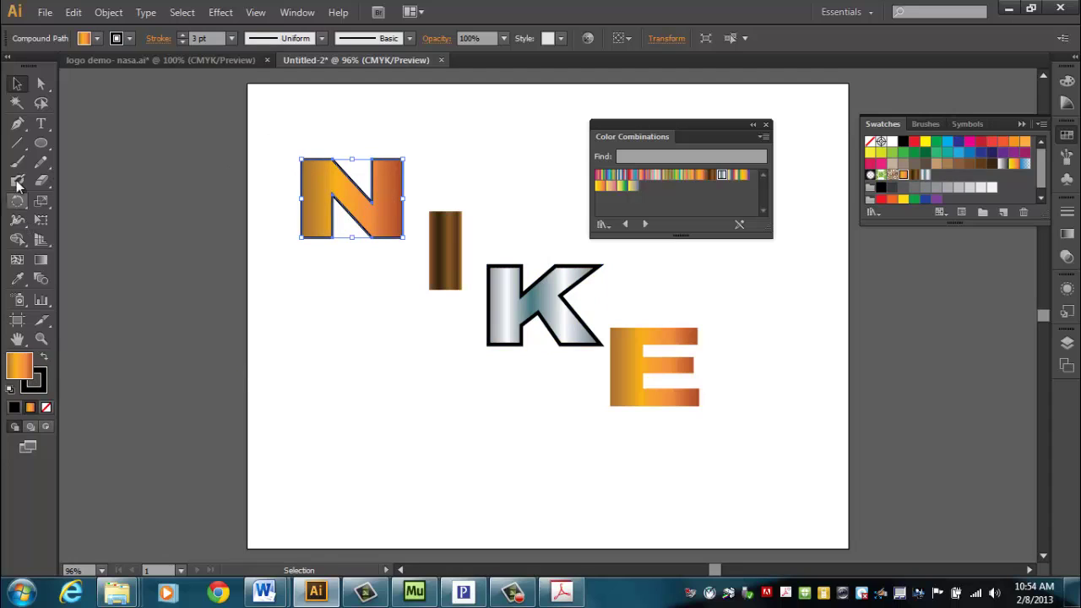
- Add a second NIKE text in Arial Black below the gradient letters and enlarge it to about 83 pt
click(41, 123)
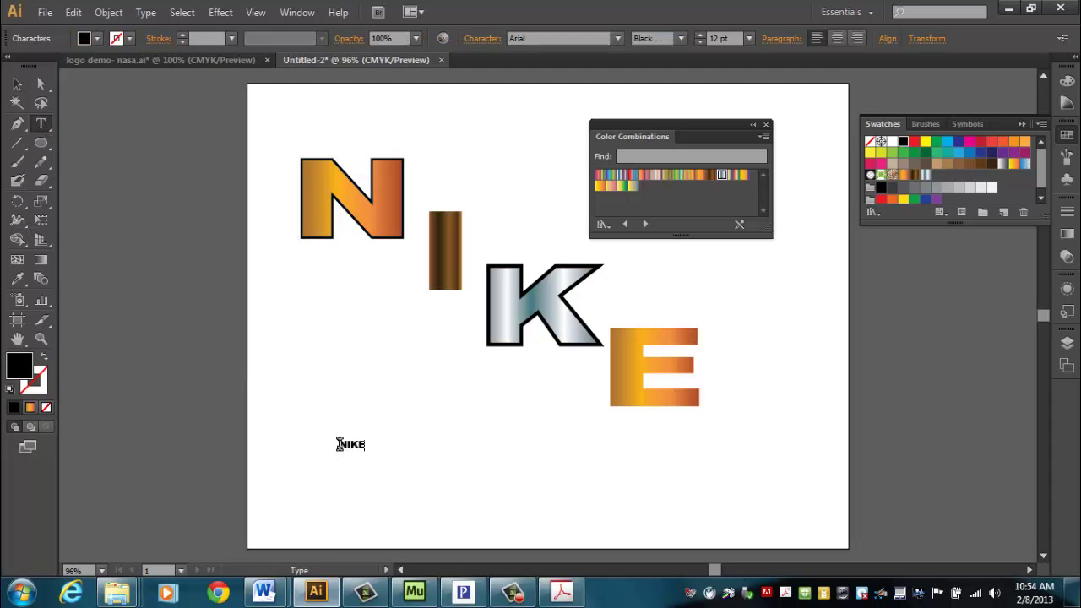
click(17, 84)
drag(367, 440, 547, 372)
- Convert the new NIKE text to outlines, shift it slightly up and left, and ungroup it into separate letters
click(146, 11)
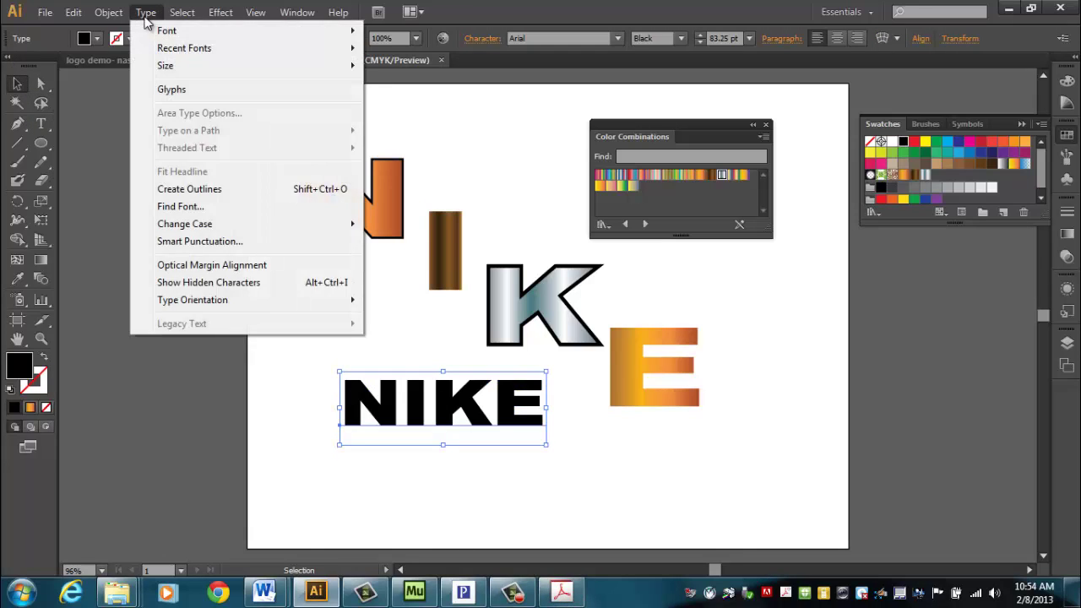
click(220, 190)
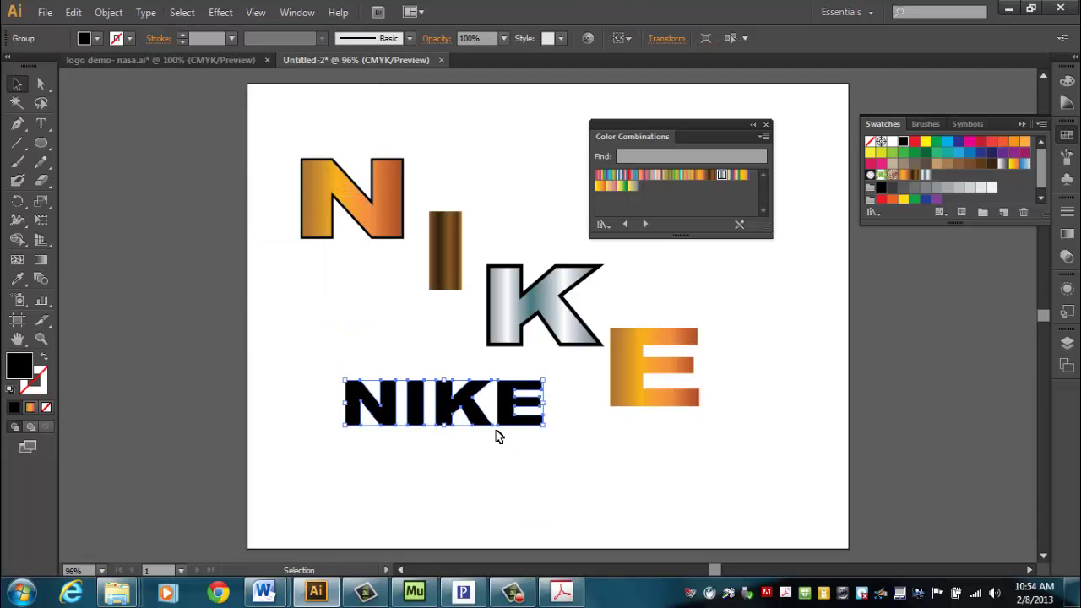
drag(472, 425, 426, 409)
right_click(429, 404)
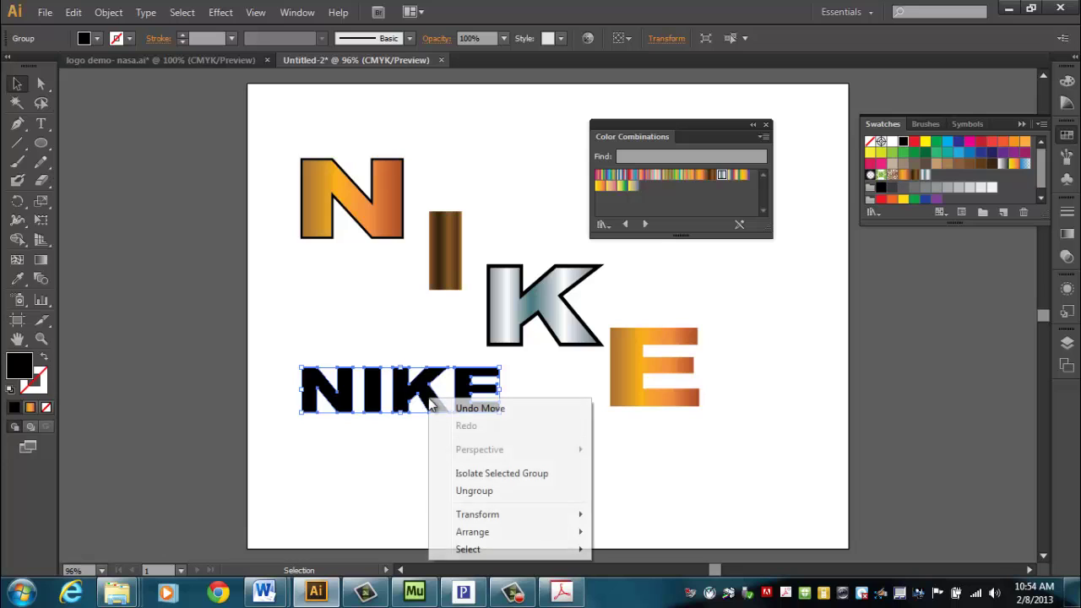
click(473, 490)
click(478, 473)
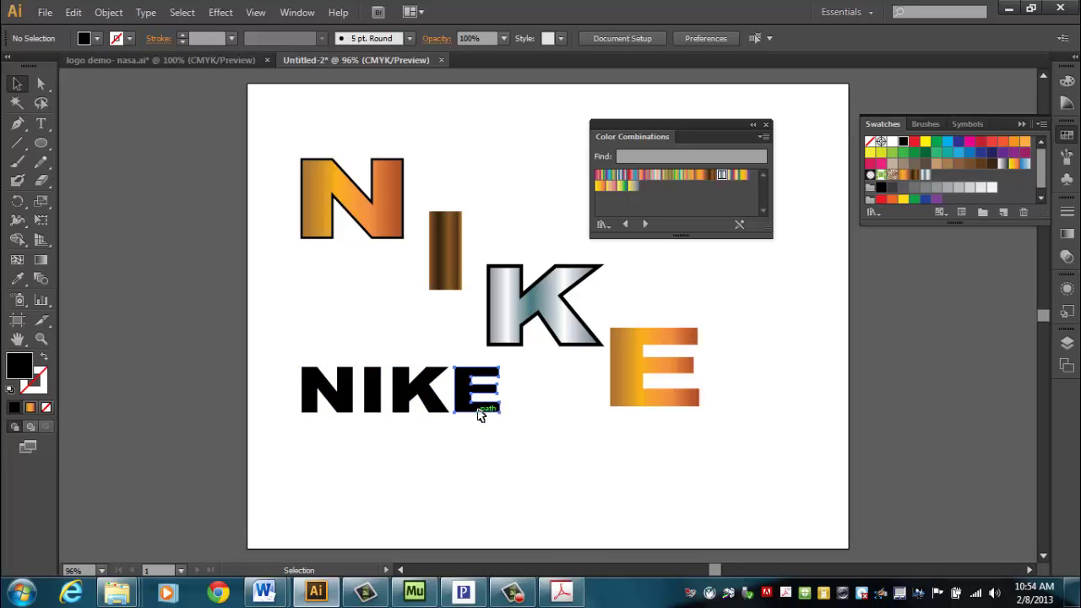
- Move the small black E, K, I and N apart individually into a loose, staggered arrangement
drag(481, 413, 523, 412)
drag(434, 406, 458, 428)
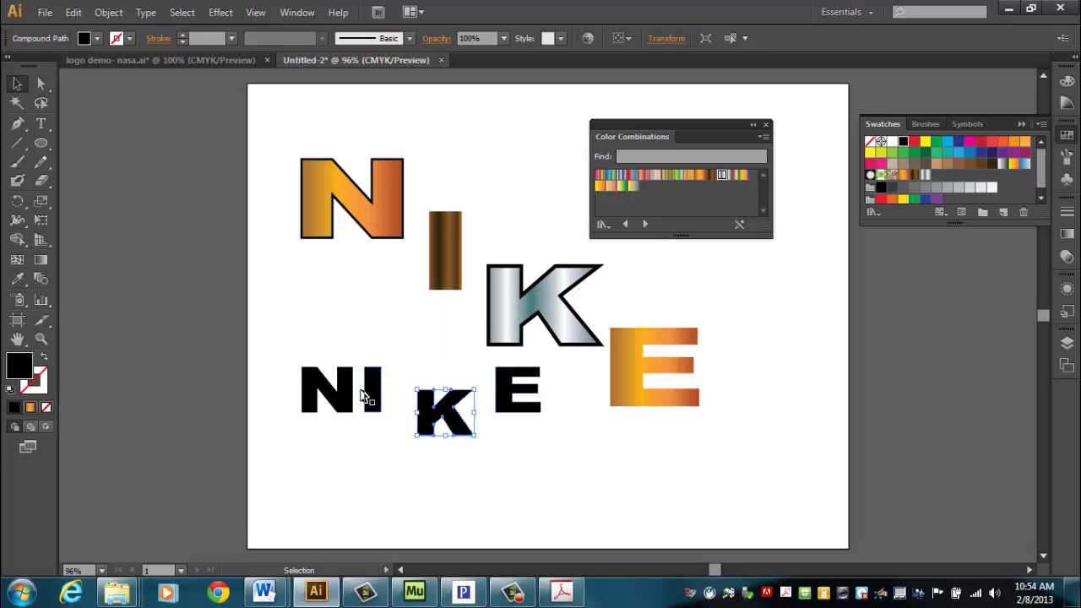
drag(376, 393, 376, 371)
drag(350, 405, 332, 410)
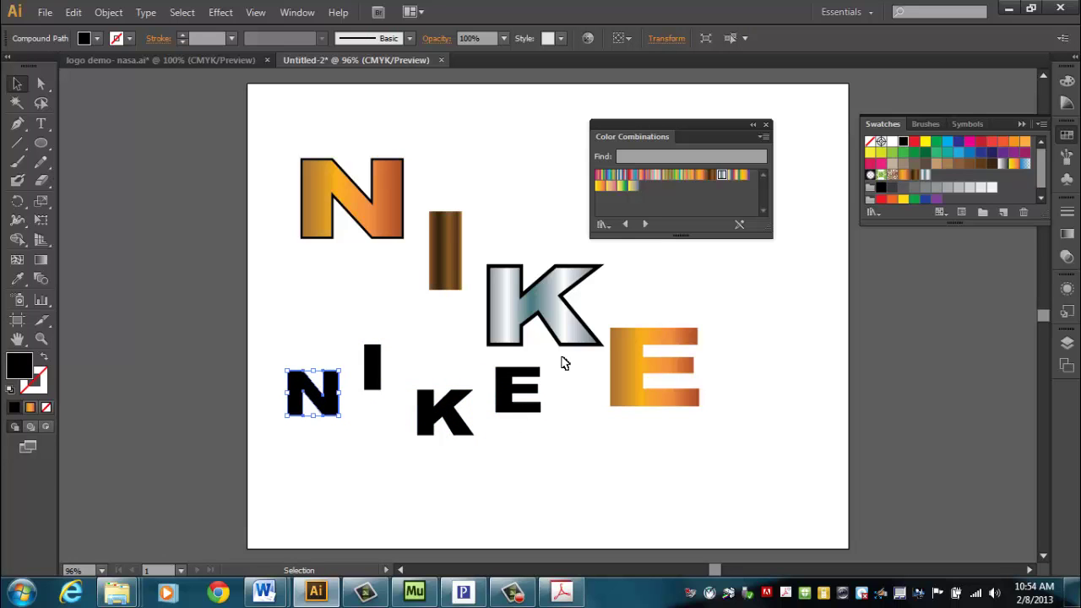
- Move the Color Combinations library off the lettering to below the Swatches, and delete all letters from the artboard
drag(666, 132, 893, 256)
drag(243, 137, 772, 517)
key(Delete)
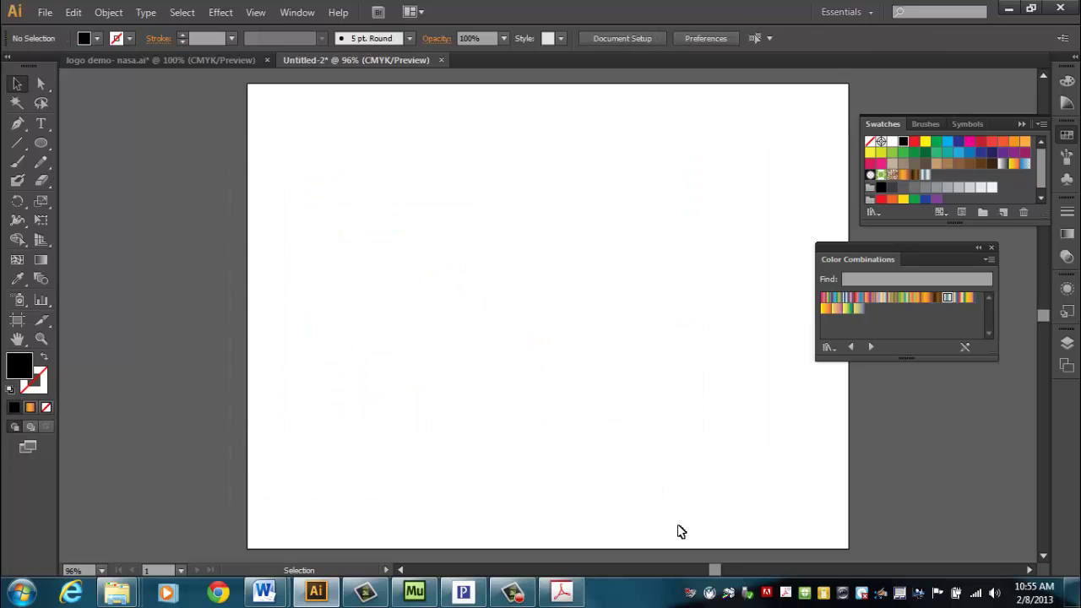
- Draw a large circle in the middle of the artboard and fill it with light brown
click(40, 142)
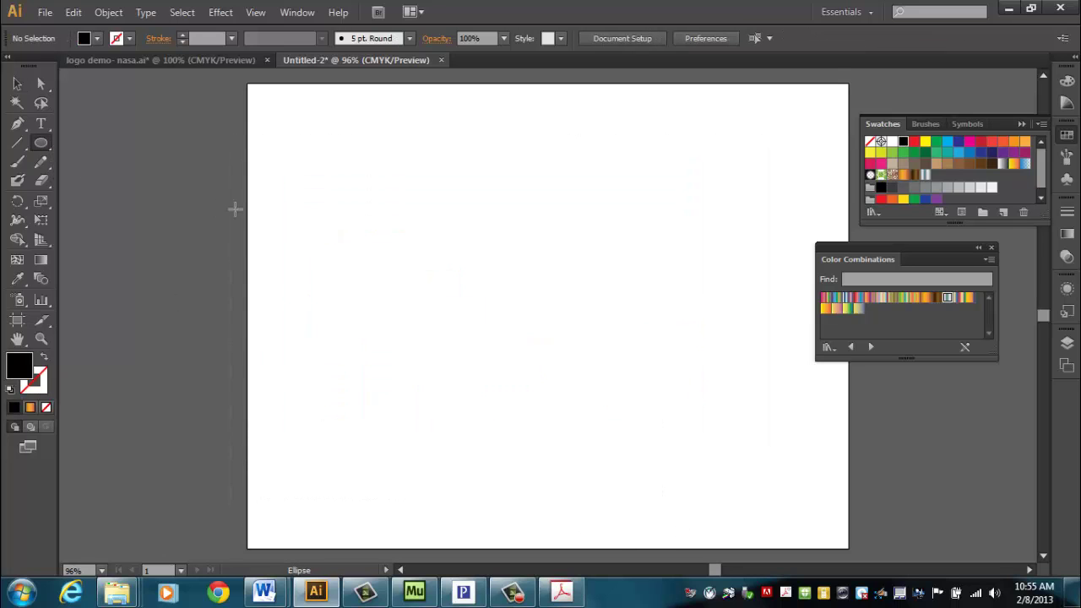
drag(423, 180, 642, 389)
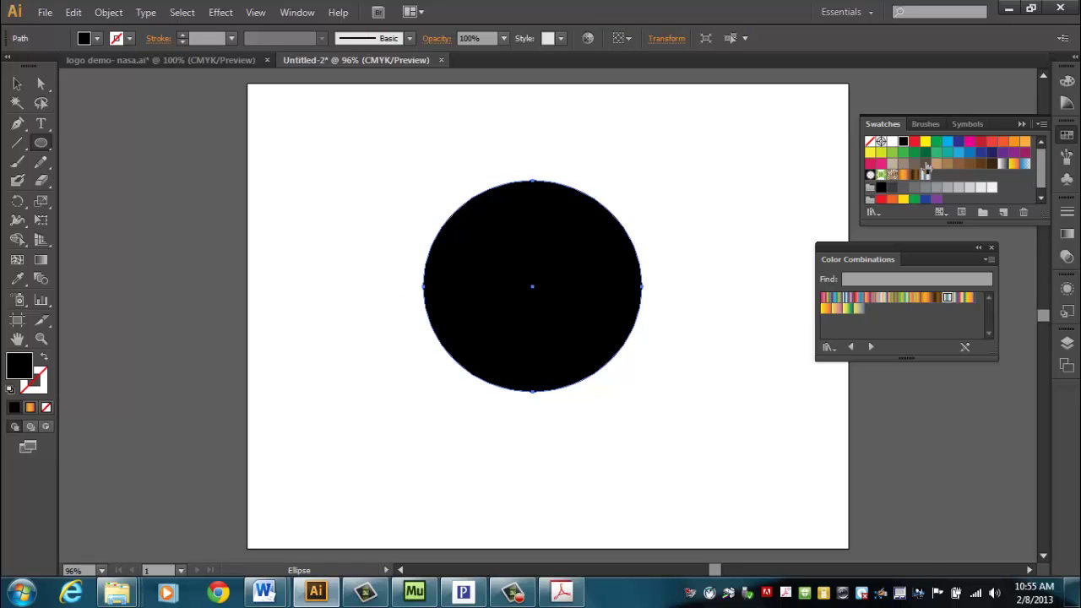
click(936, 164)
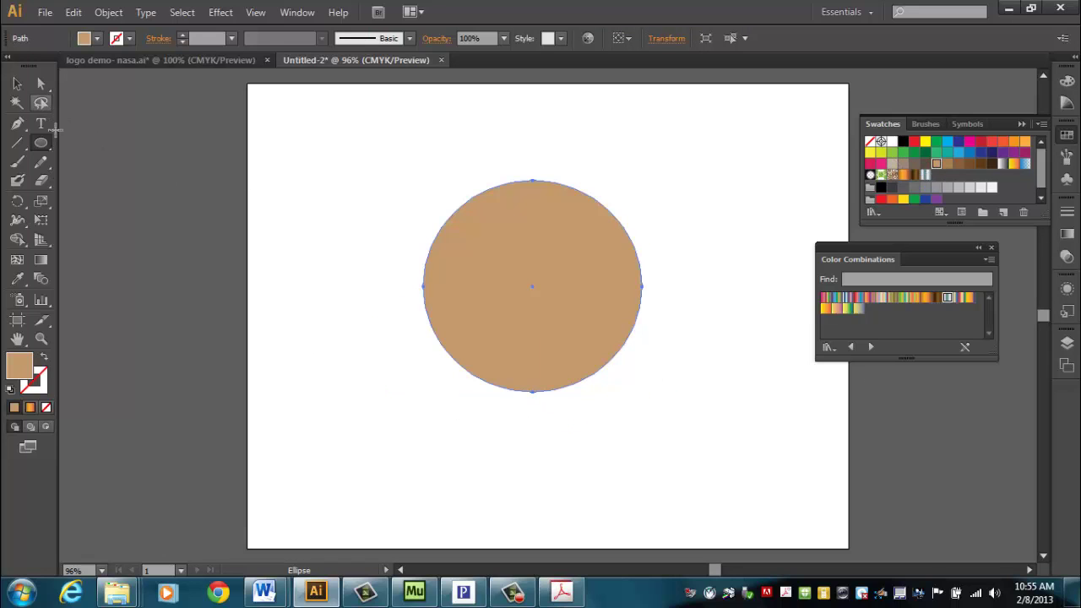
- Draw a small black circle, duplicate it, and place the two circles level as eyes in the upper part of the face
drag(277, 132, 311, 166)
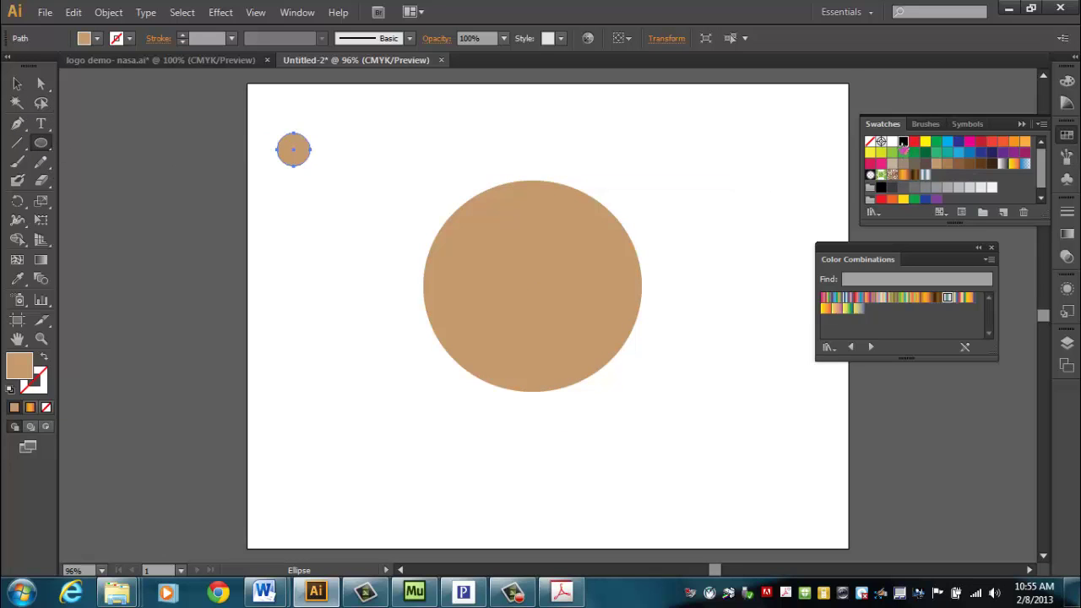
click(903, 143)
click(14, 88)
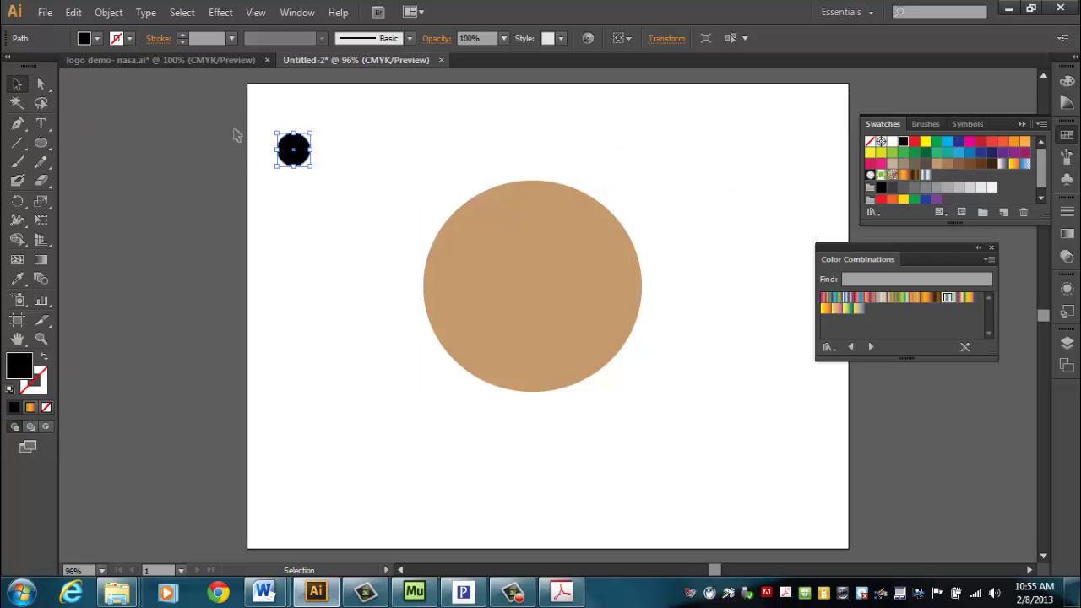
drag(298, 165, 574, 239)
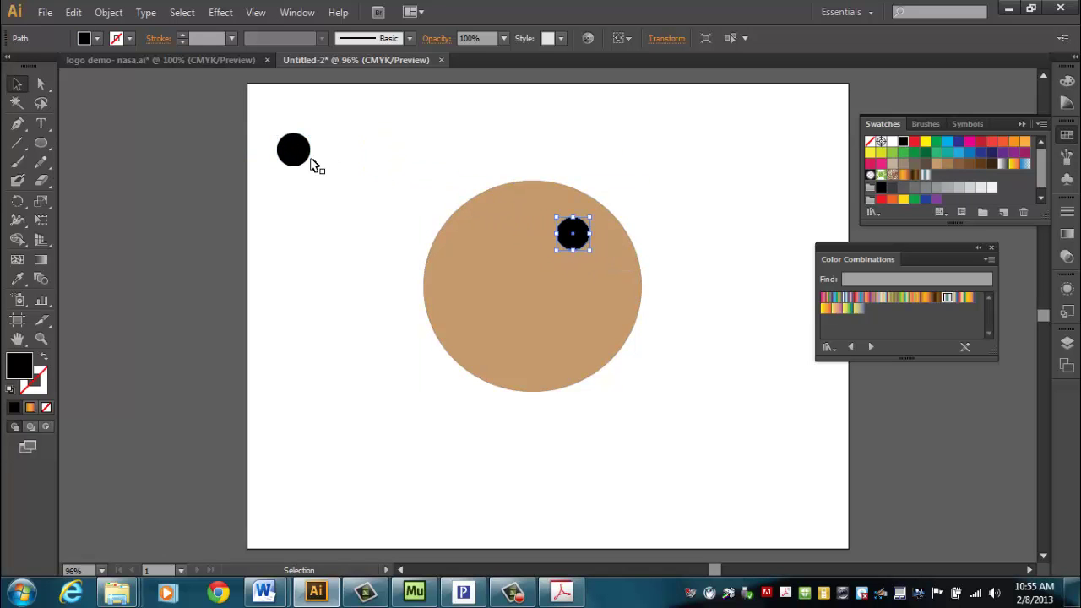
drag(290, 165, 495, 252)
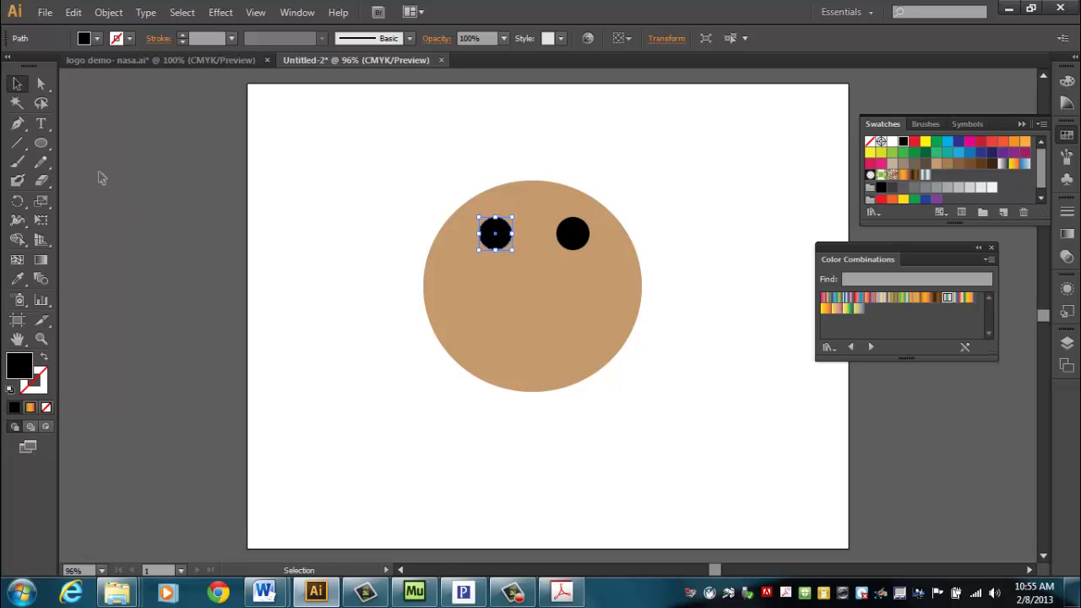
- Paint a curved black smile across the lower half of the face with the Paintbrush and deselect it
click(16, 166)
mouse_move(448, 292)
mouse_down()
mouse_move(502, 350)
mouse_move(568, 343)
mouse_move(613, 281)
mouse_up()
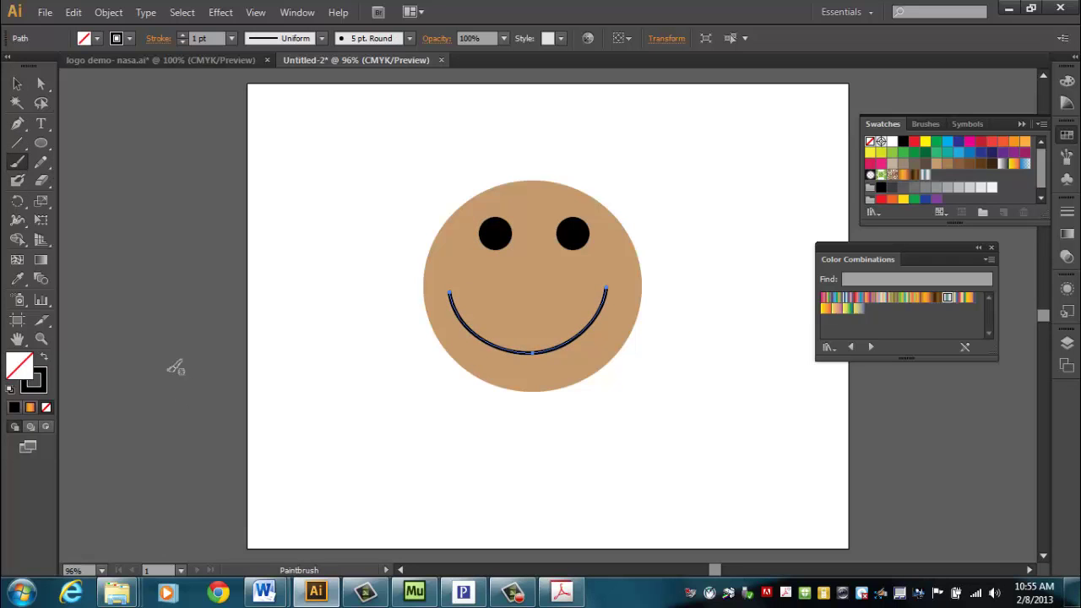
click(16, 83)
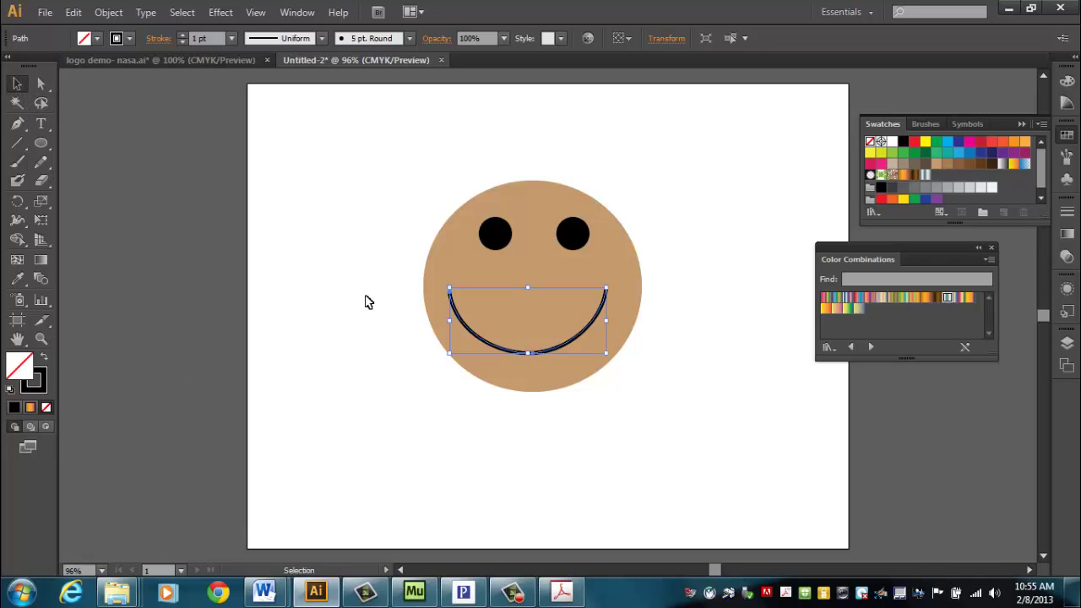
click(372, 338)
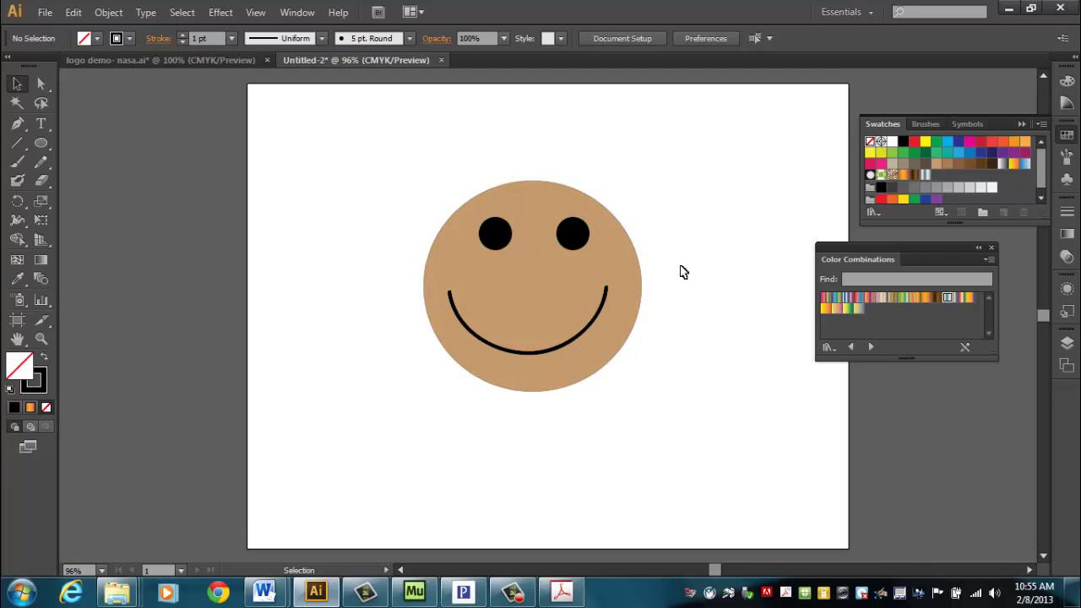
- Move the light brown face circle away from the eyes and smile to the upper left, and undo the move
drag(541, 317, 325, 233)
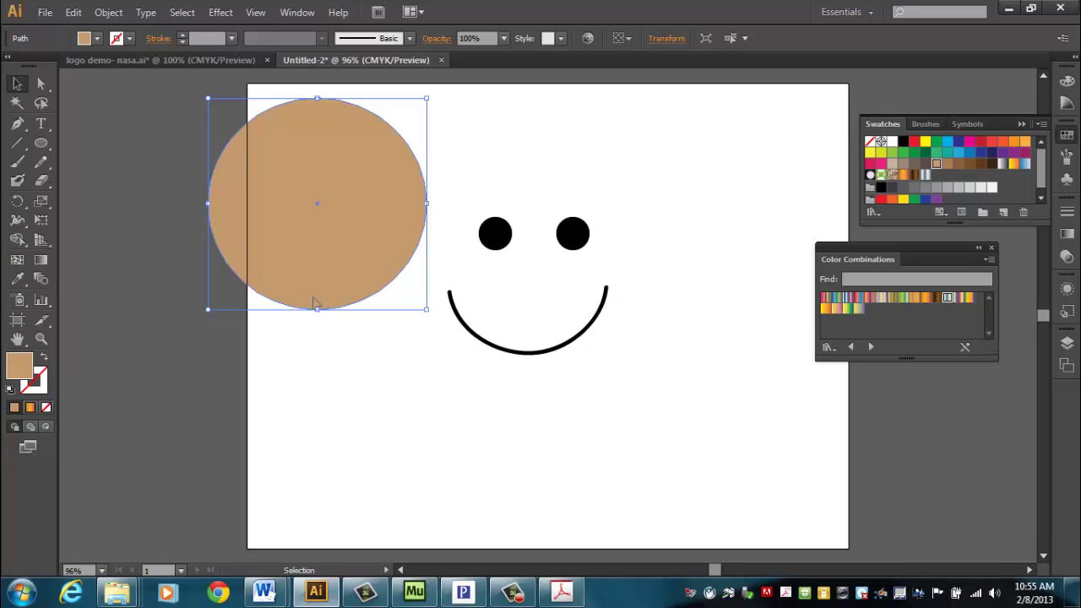
key(ctrl+z)
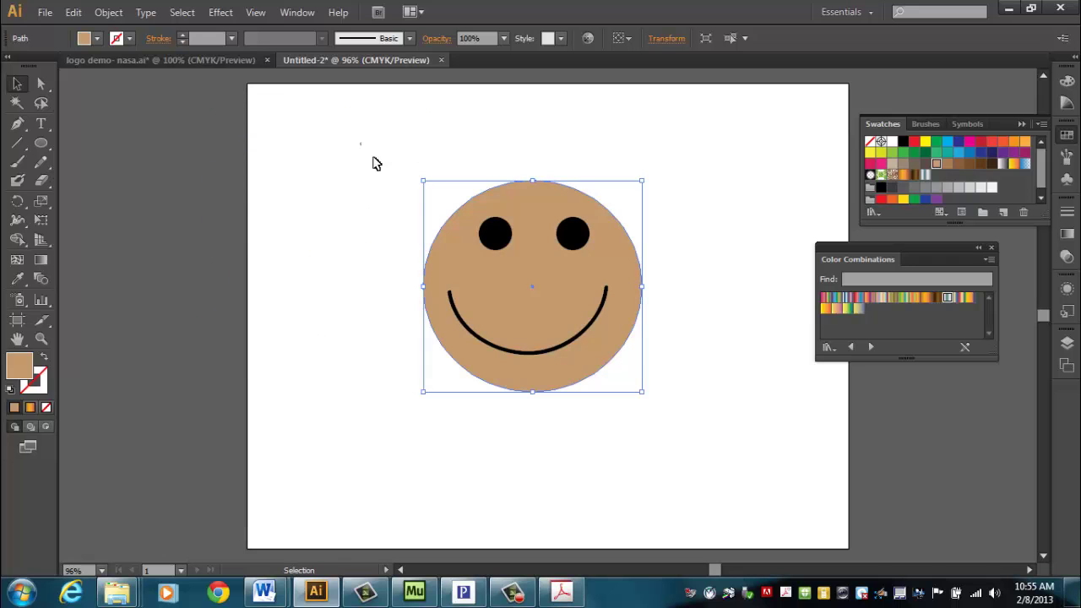
- Group the face circle, both eyes and the smile into one object and deselect it
drag(373, 157, 705, 447)
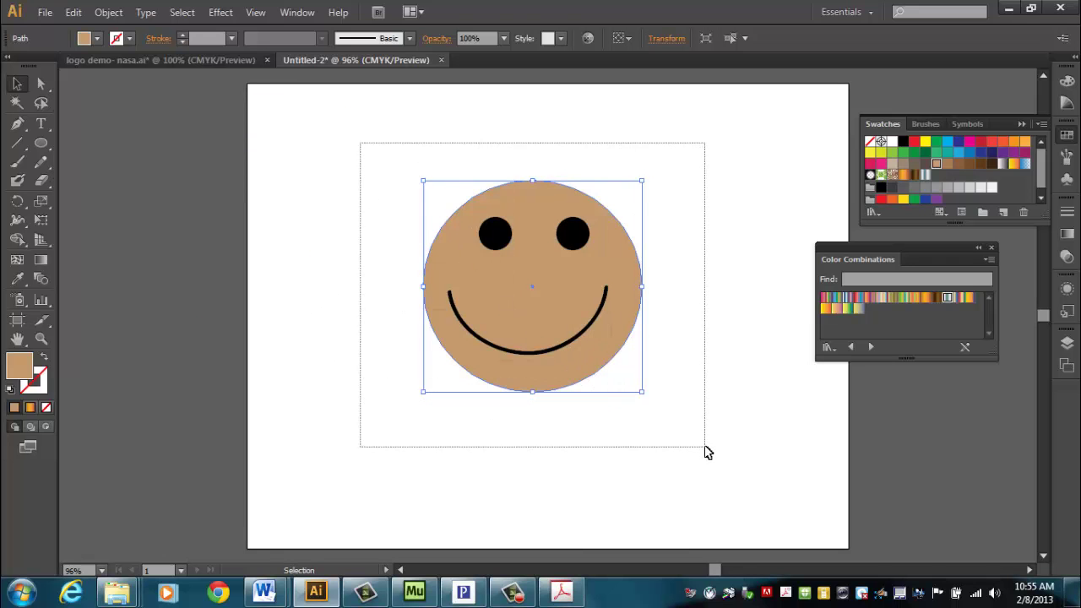
drag(708, 454, 708, 453)
click(117, 11)
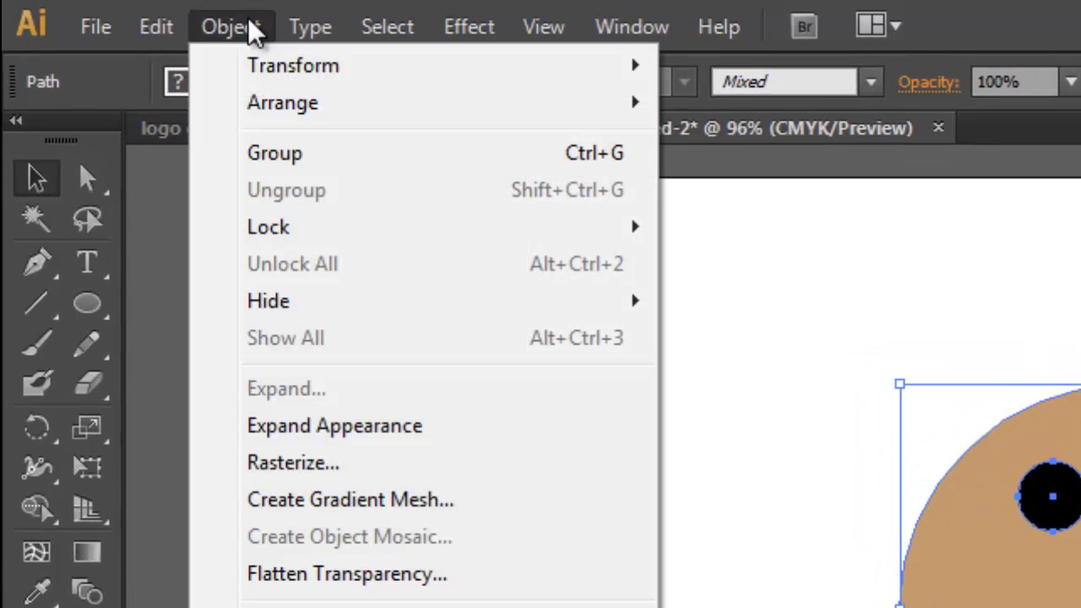
click(264, 160)
click(812, 607)
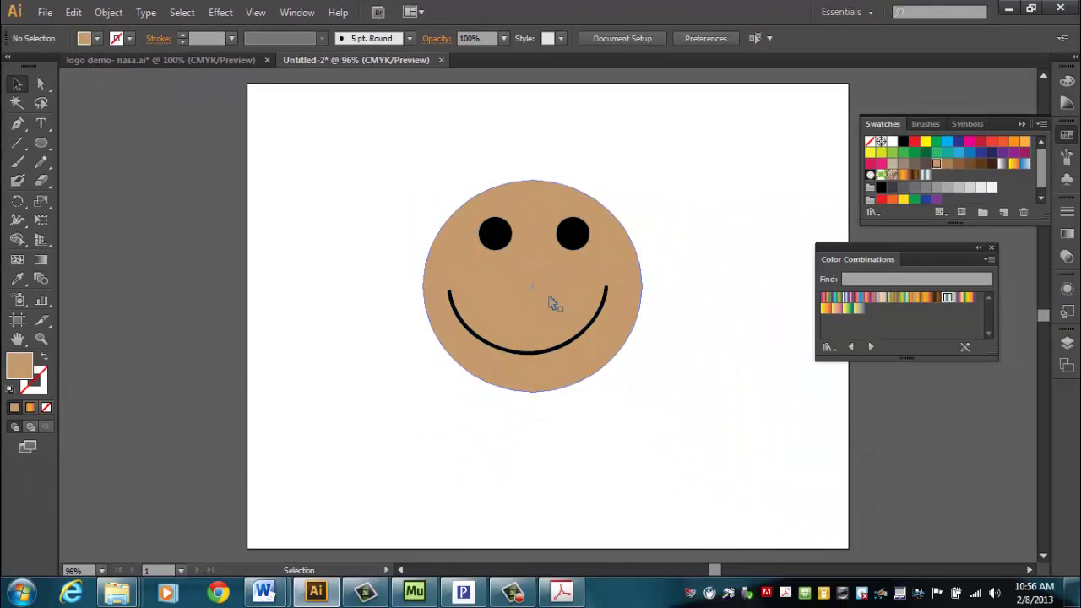
- Move the grouped smiley face to the lower left, scale it to about half size, and place it in the artboard's upper left
drag(553, 304, 411, 407)
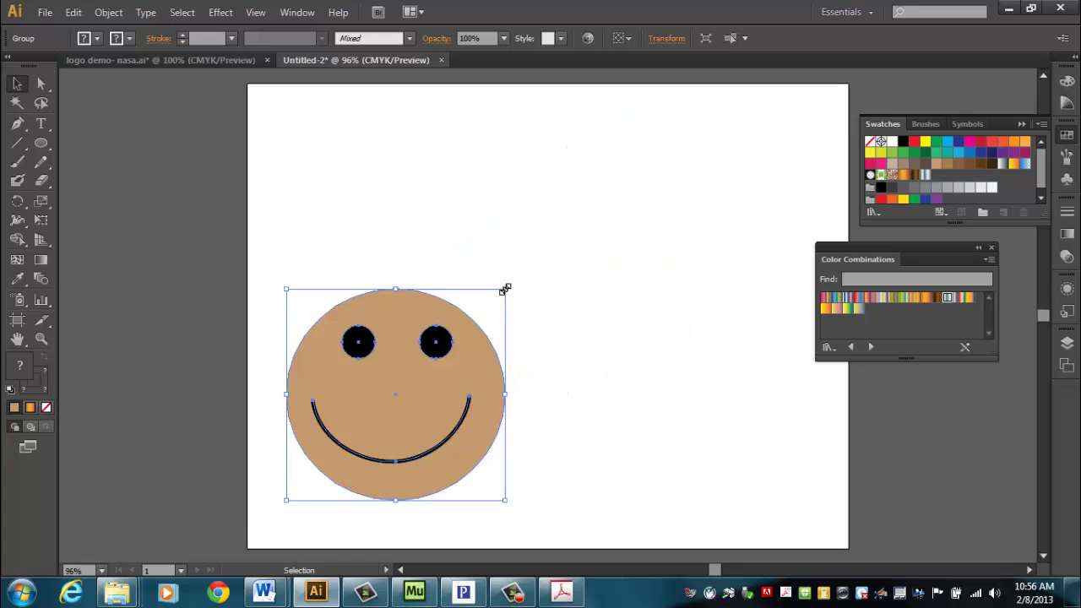
drag(506, 290, 398, 390)
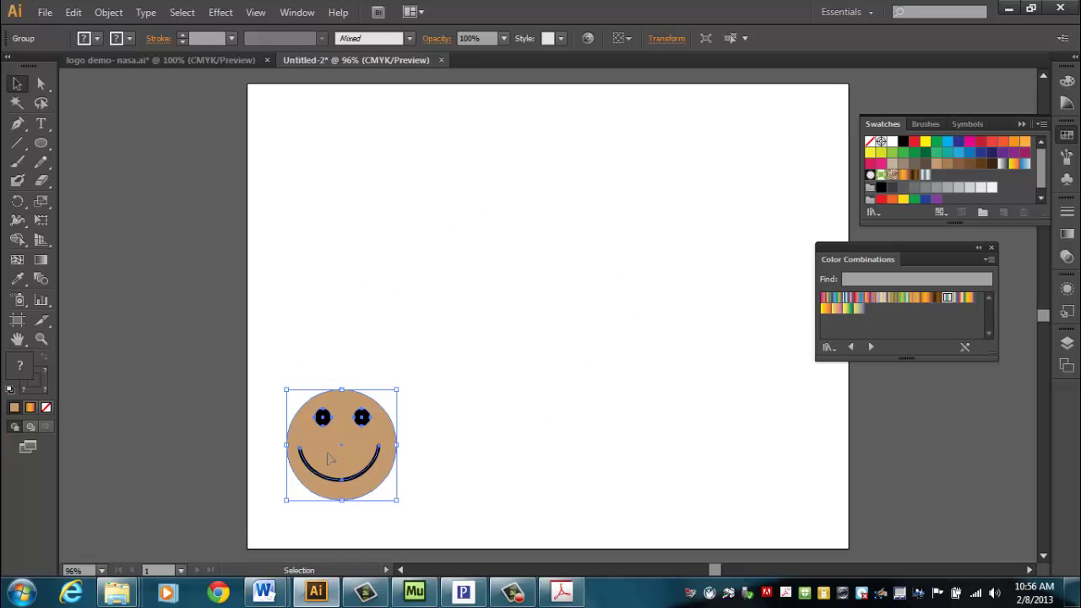
drag(330, 457, 357, 198)
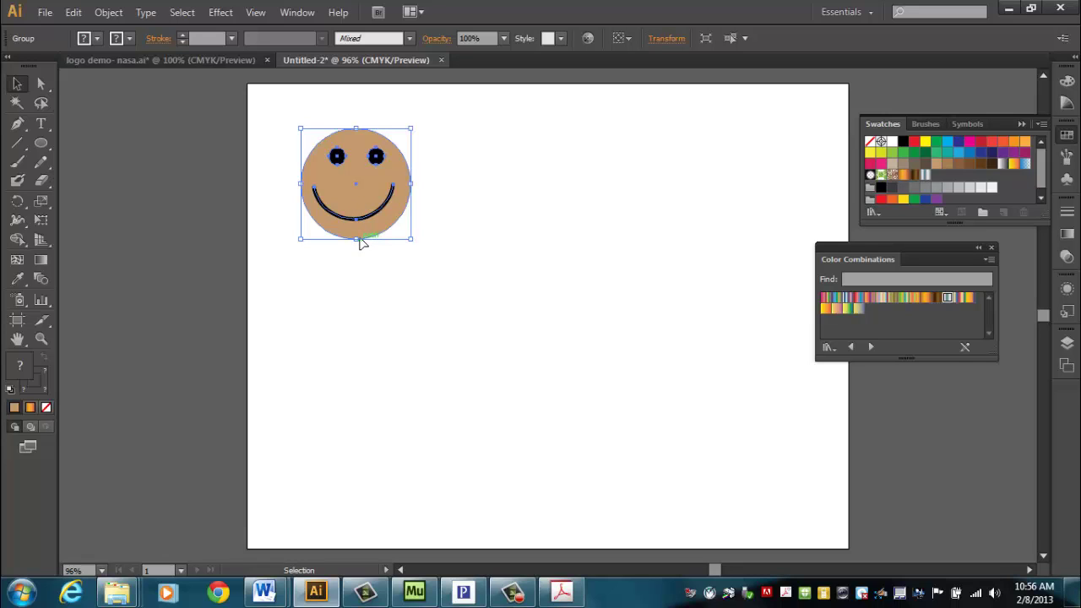
- Switch to the logo demo- nasa.ai document and undo the moves of the lettering, rocket, planet and curved text until the emblem is reassembled
click(117, 59)
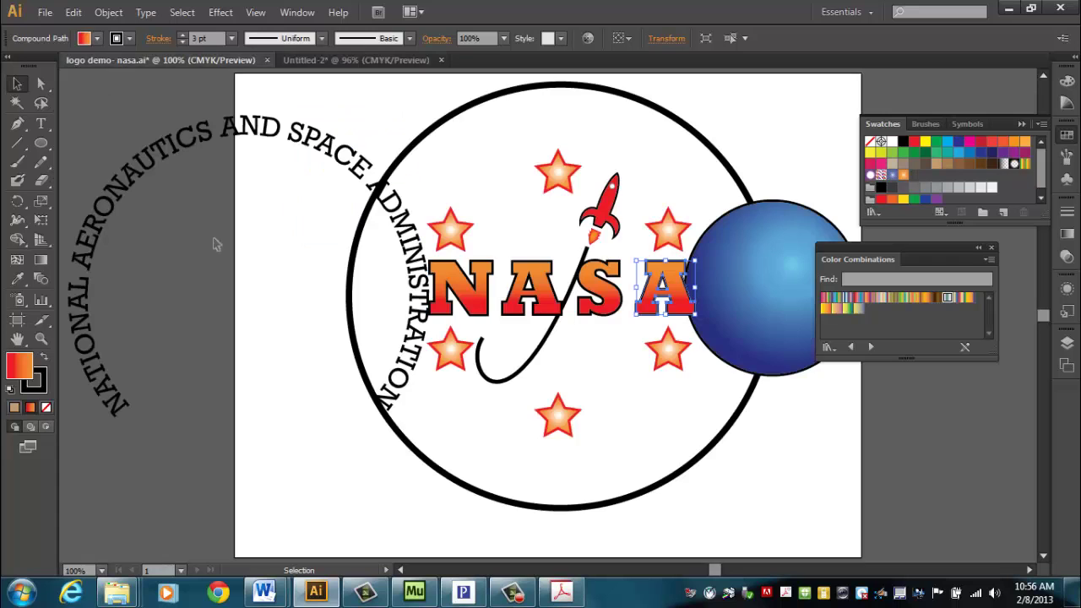
key(a)
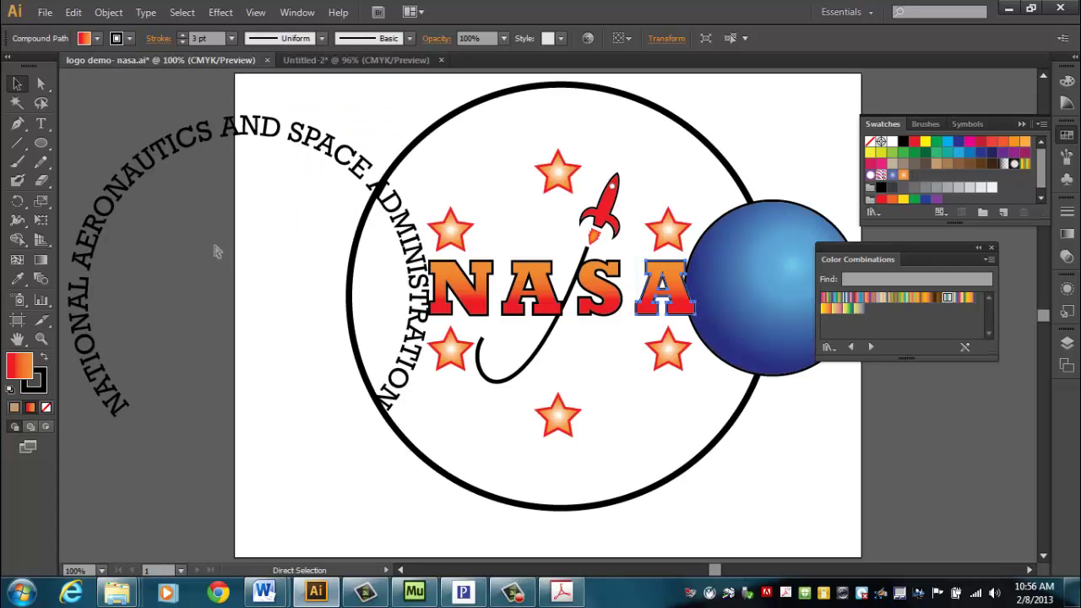
key(z)
key(ctrl+z)
key(ctrl+z)
key(ctrl+z)
key(ctrl+z)
key(ctrl+z)
key(ctrl+z)
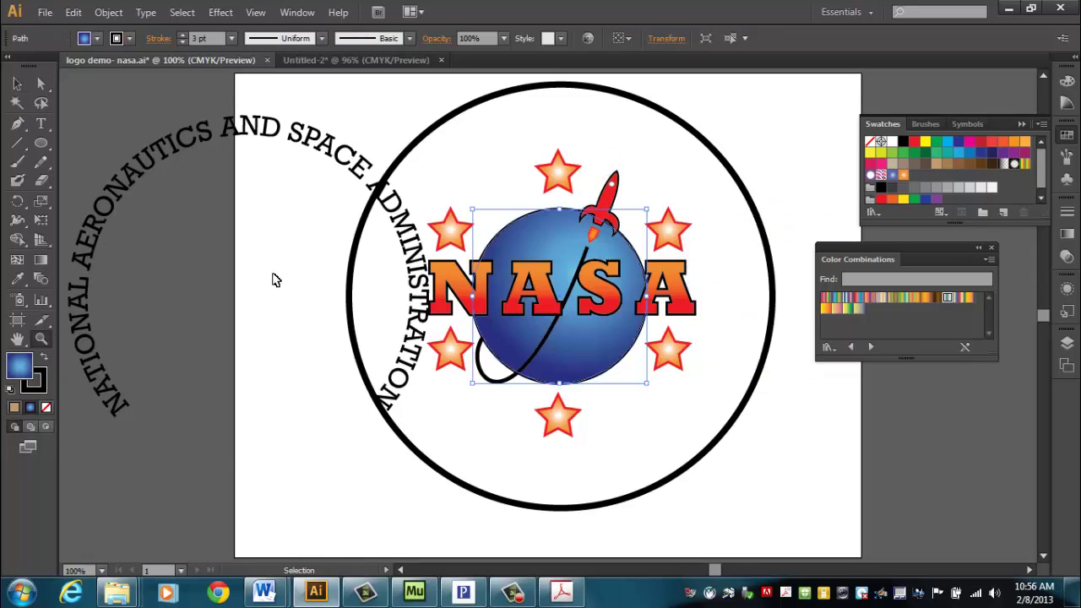
key(z)
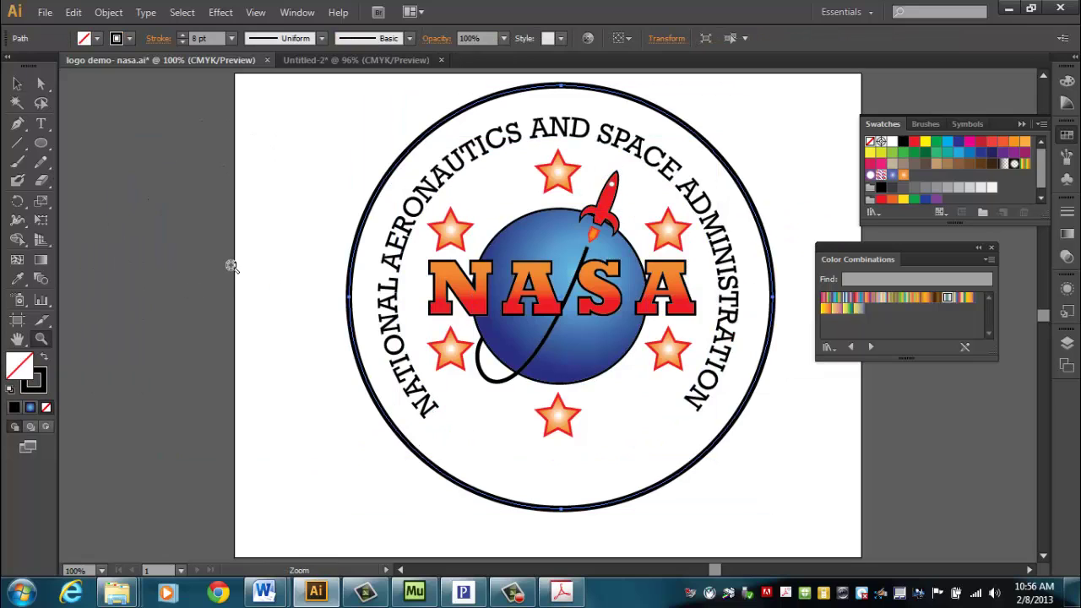
- Switch to Internet Explorer, search Google Images for "company logos", and open a collage of brand logos for inspiration
click(74, 595)
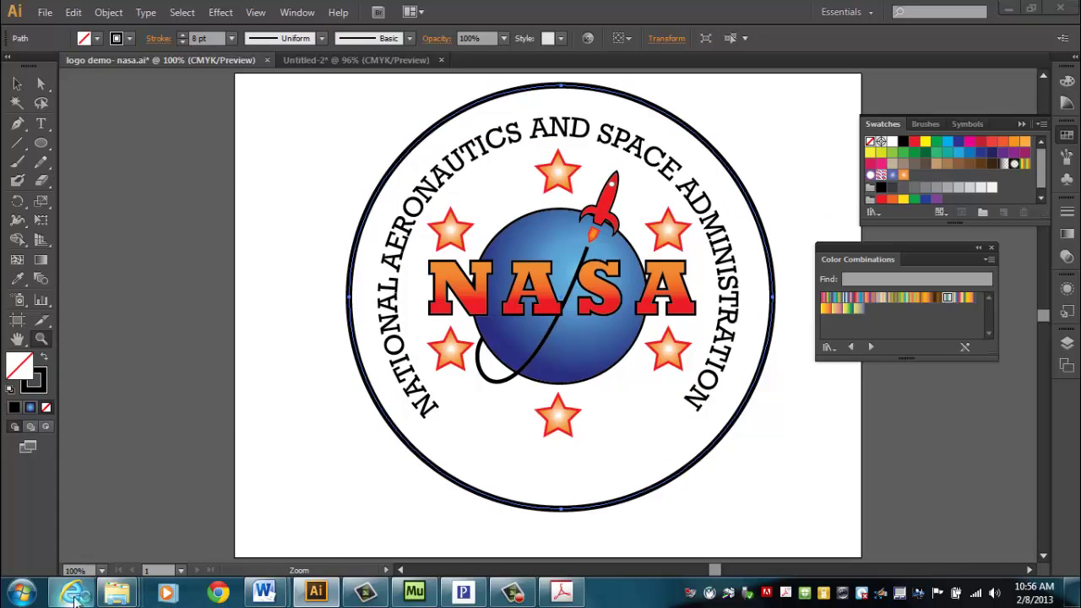
click(952, 42)
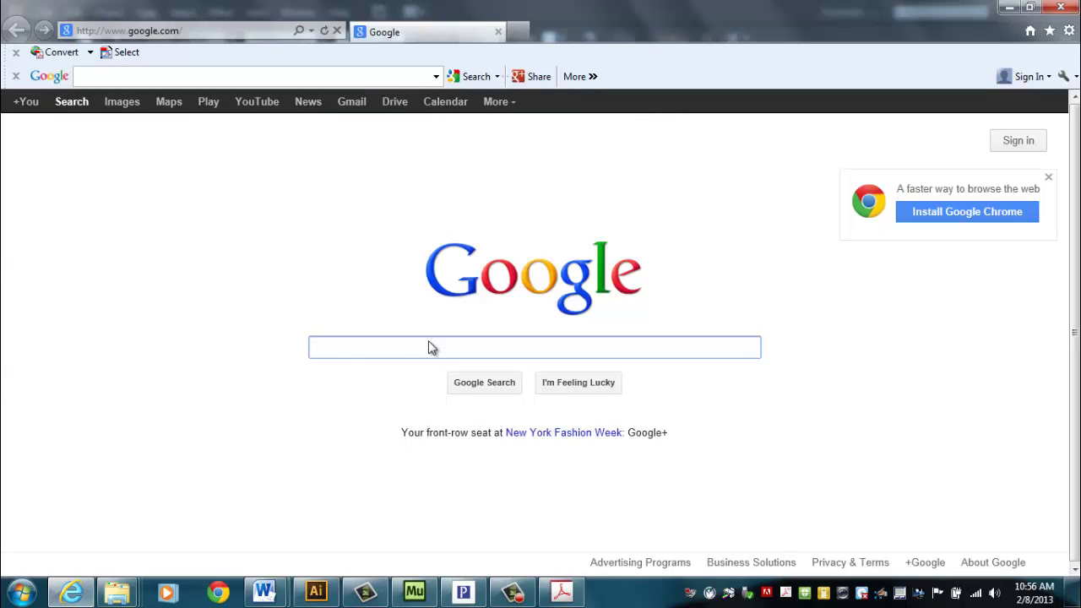
text(c)
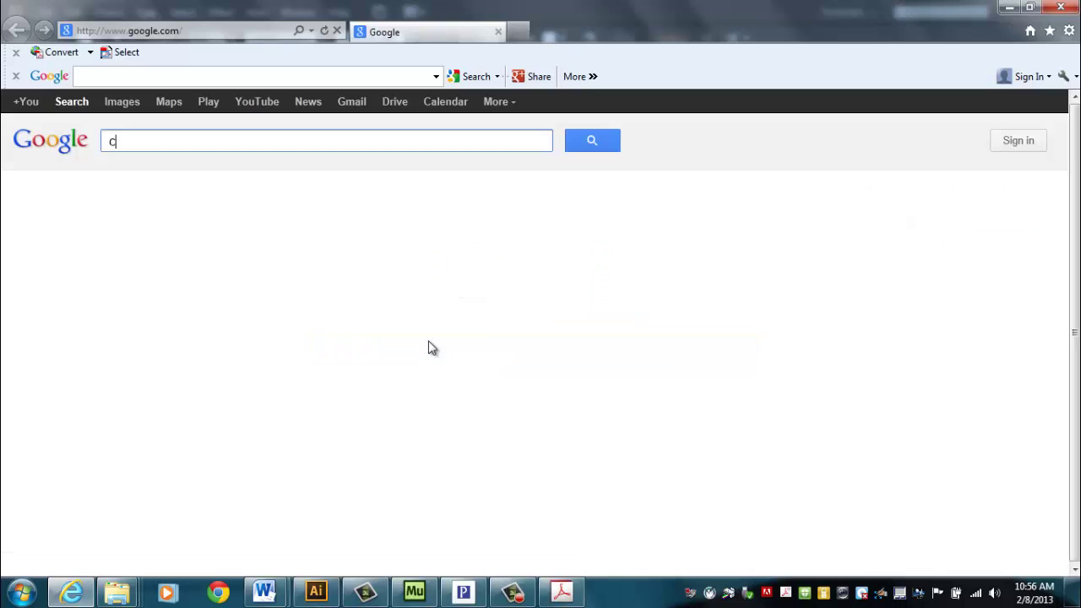
text(ompany logo)
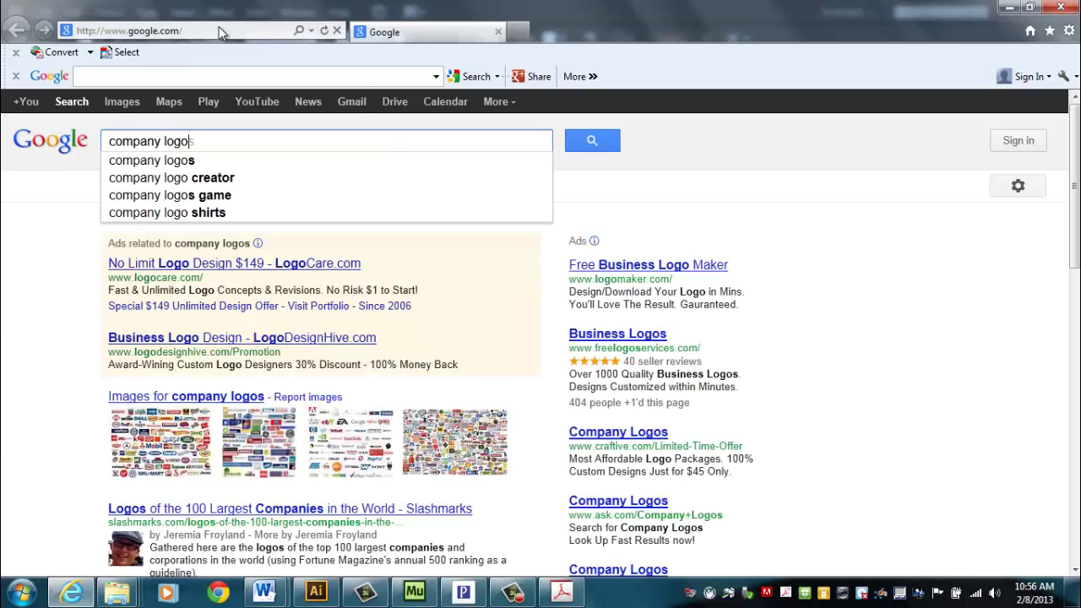
click(119, 103)
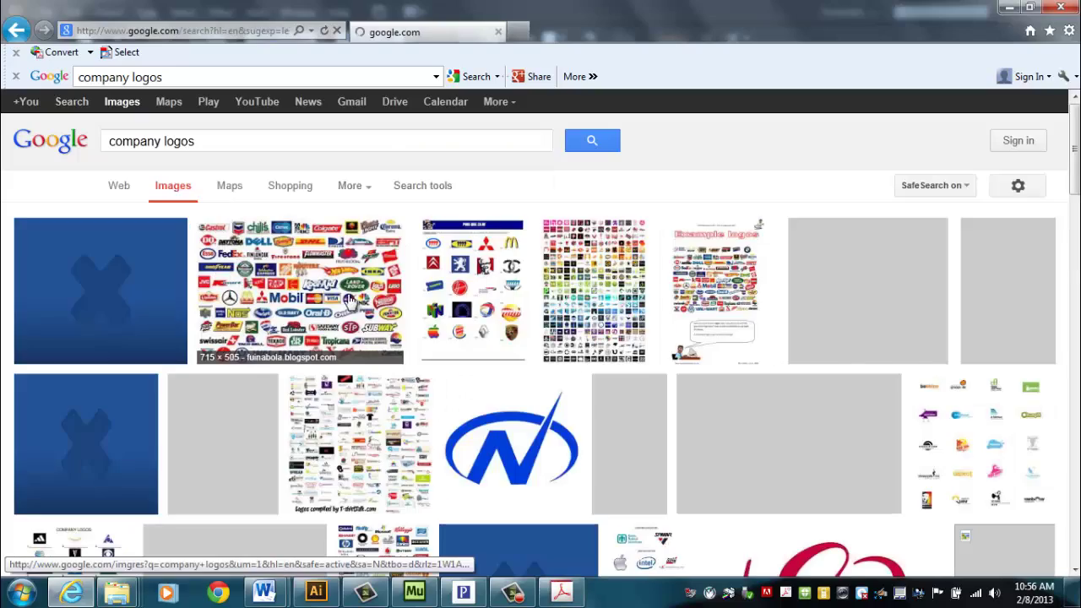
click(354, 304)
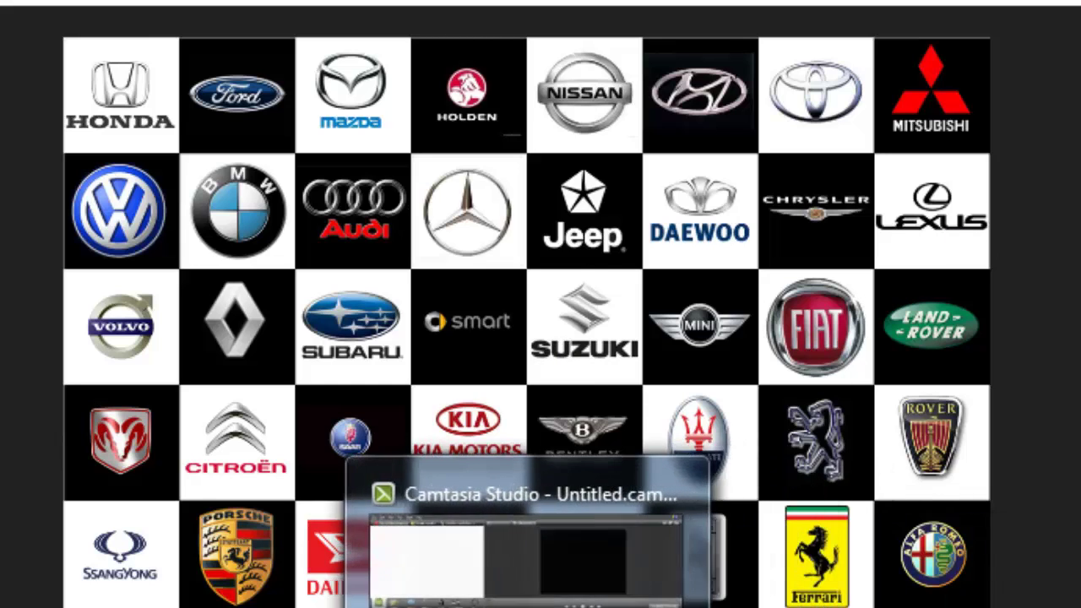
click(479, 606)
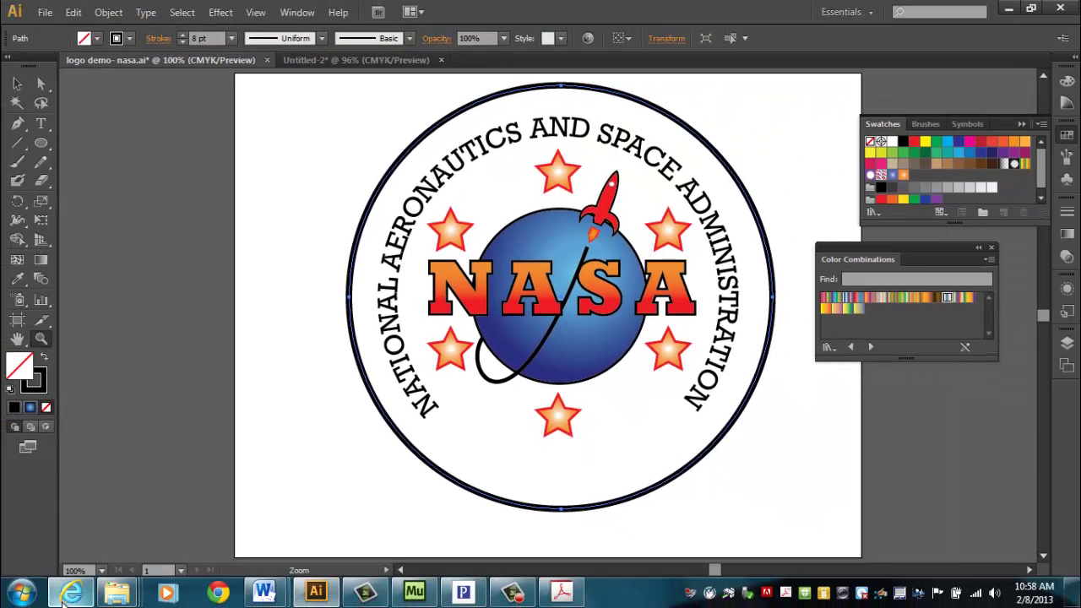
- Open the session 006-007_the logo project-project guide PDF from the session 006-7_Logo Project folder and review its project description and requirements
mouse_move(68, 602)
mouse_move(117, 598)
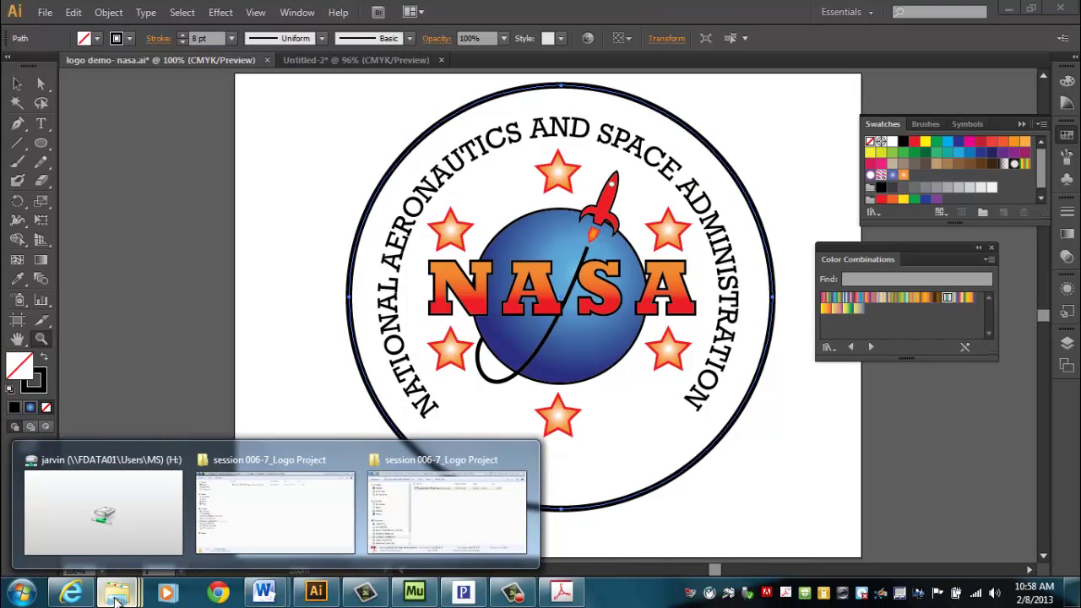
click(291, 530)
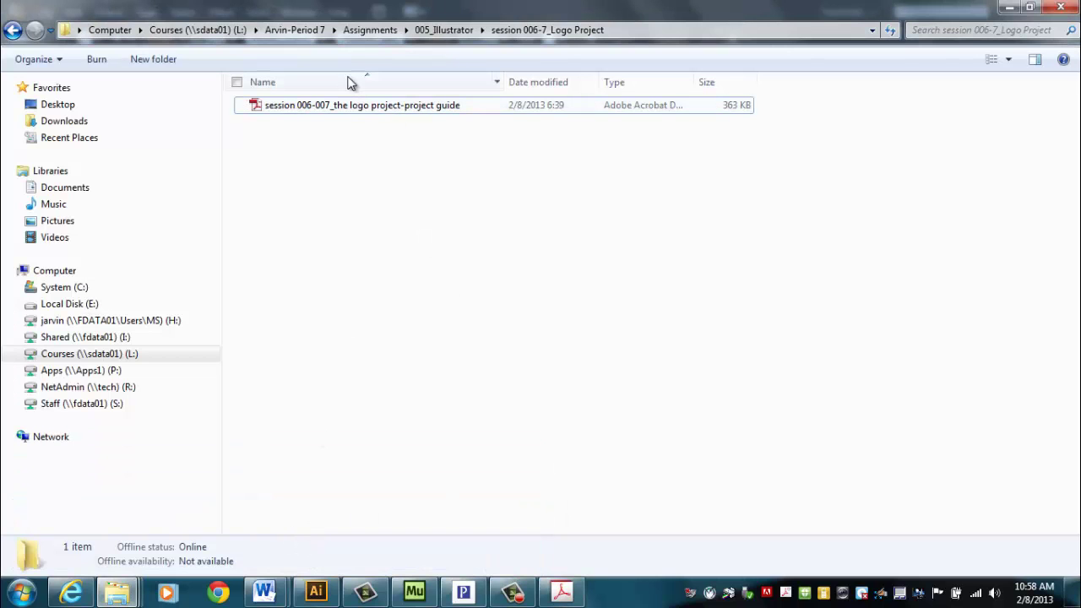
click(340, 110)
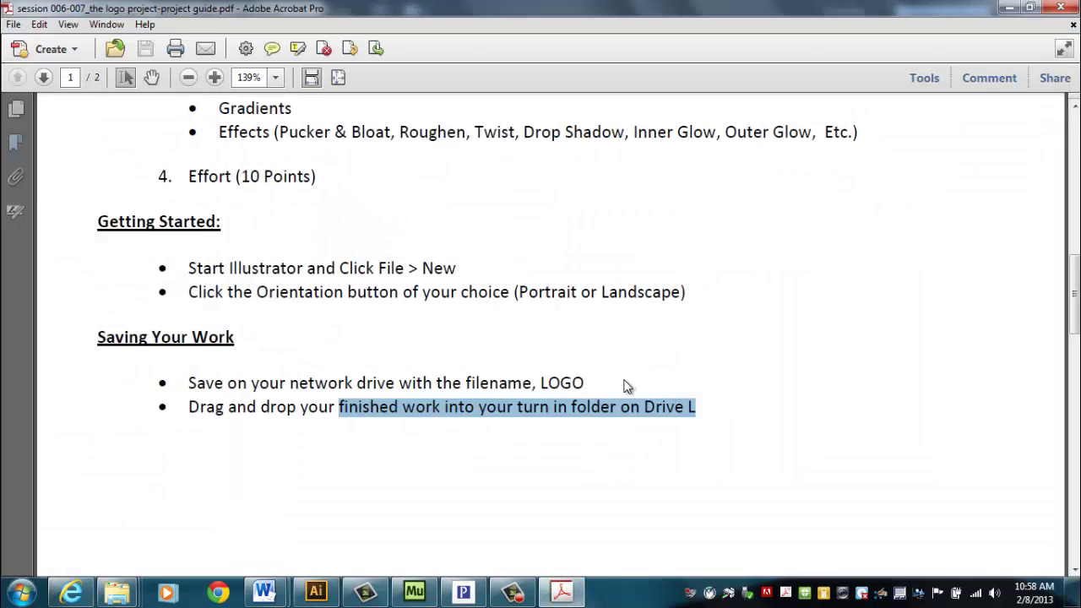
scroll(623, 380, up, 10)
scroll(606, 380, up, 3)
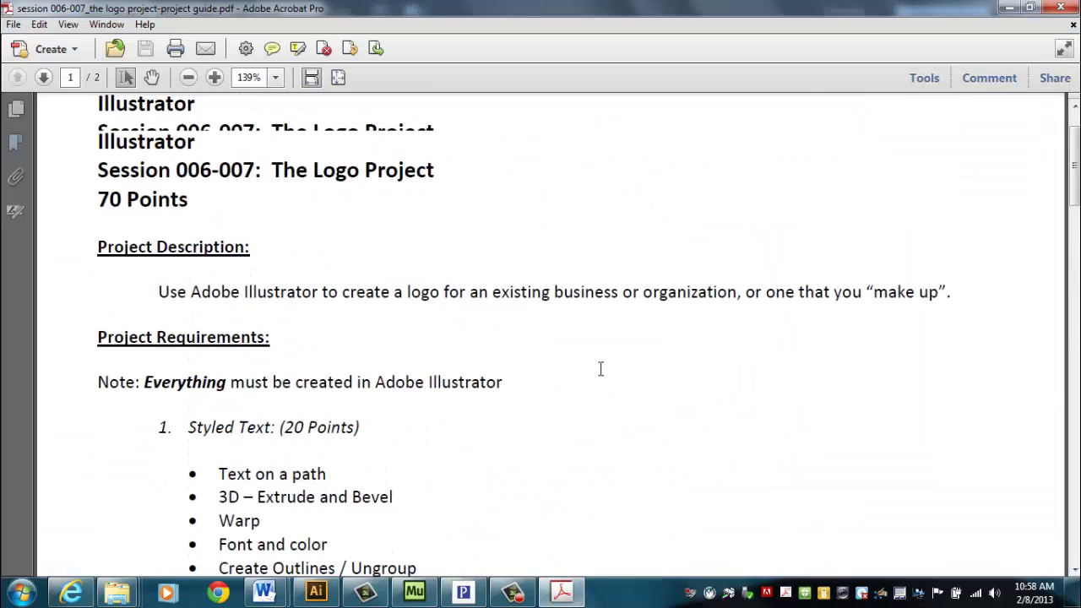